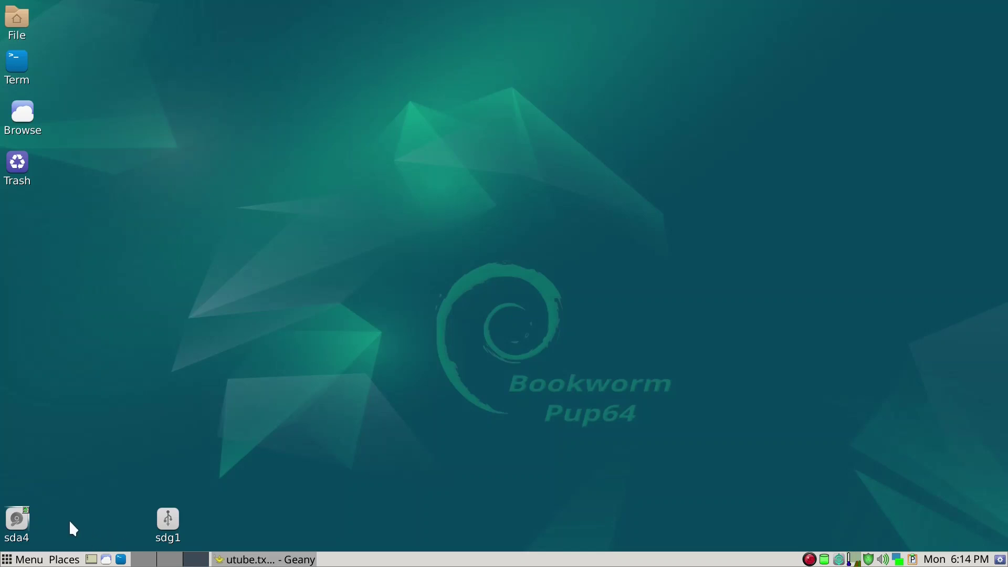
Bring up the utube.txt notes and review the install title and the line about checking for UEFI
mouse_move(16, 525)
mouse_move(175, 524)
key("alt+Tab")
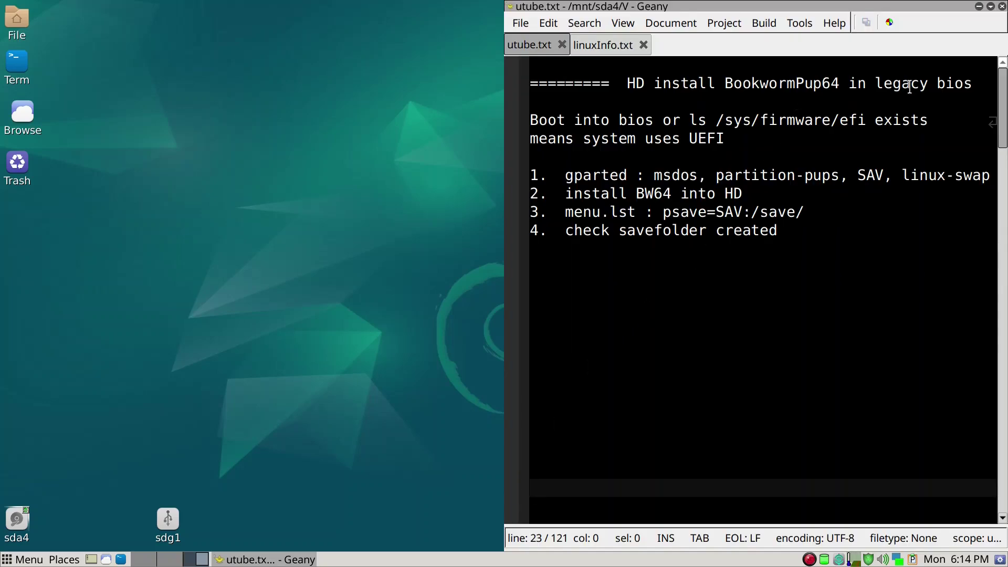
left_click(989, 85)
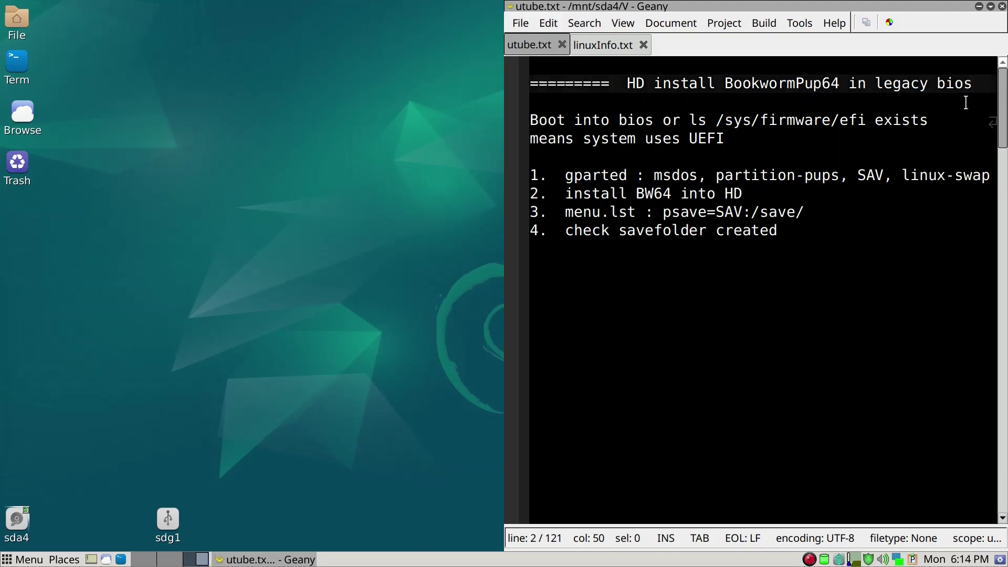
left_click(656, 120)
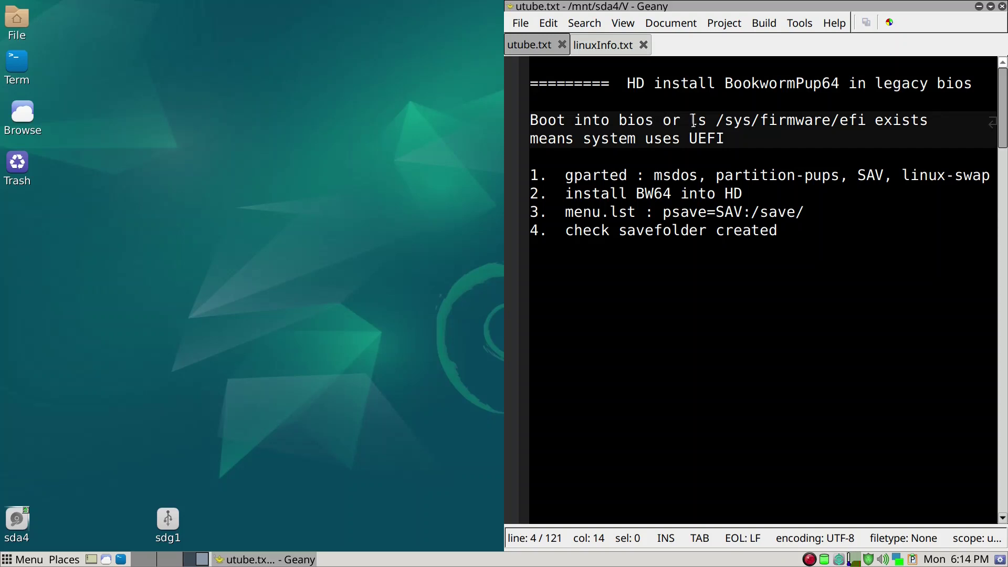
Copy the command ls /sys/firmware/efi from the notes and run it in a new terminal
left_click_drag(689, 120, 867, 126)
key("super+c")
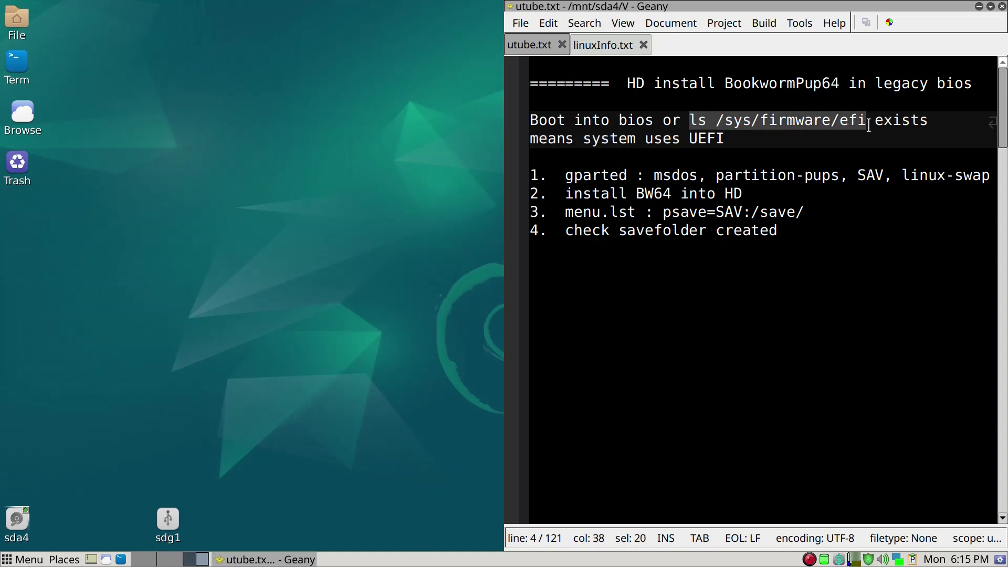
left_click(25, 67)
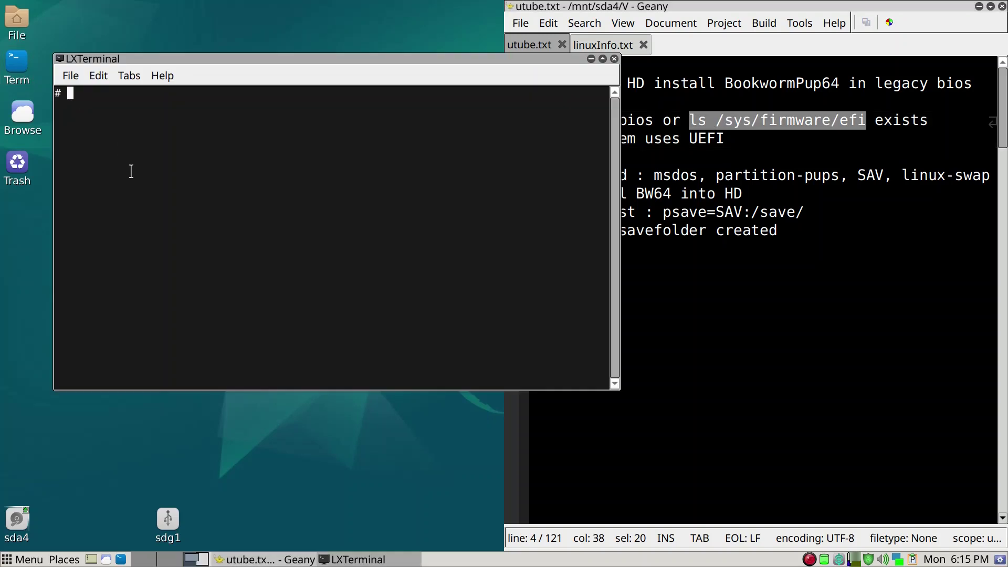
middle_click(155, 183)
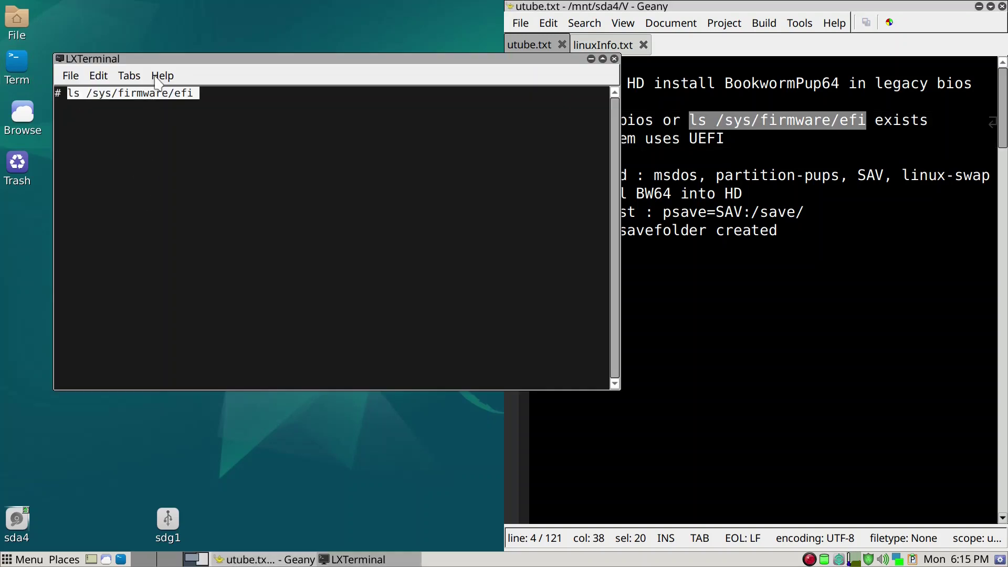
left_click_drag(158, 58, 141, 100)
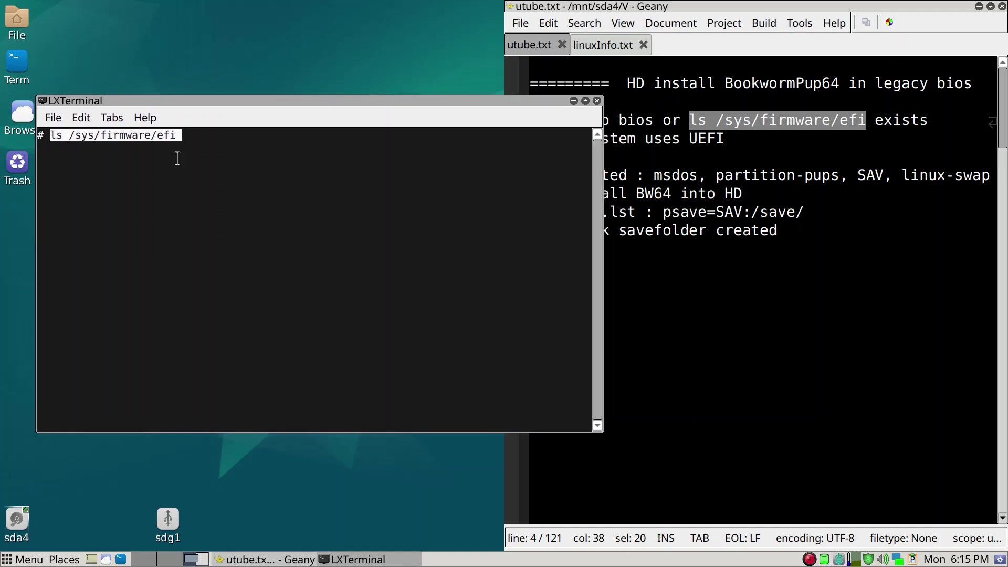
key("Right")
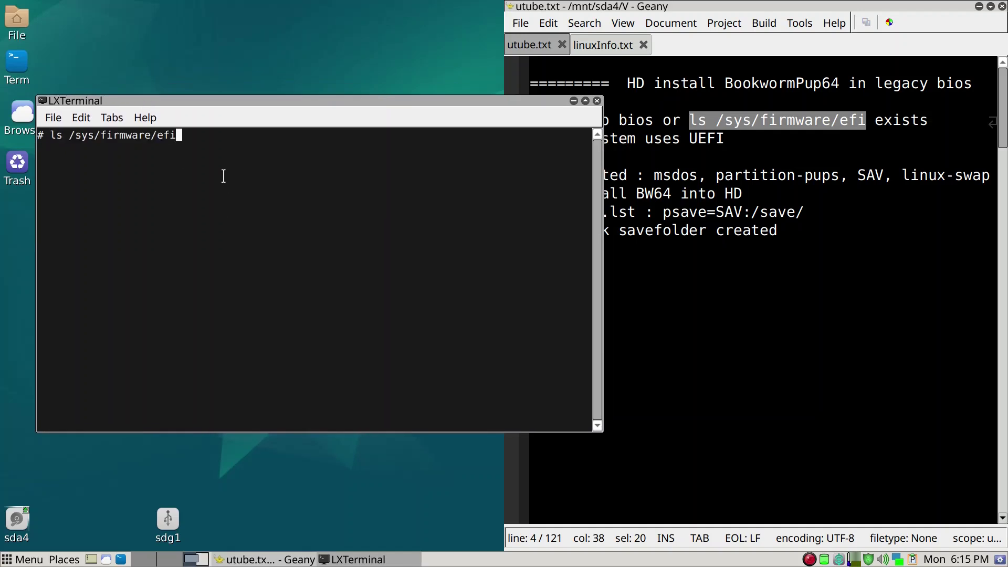
key("Return")
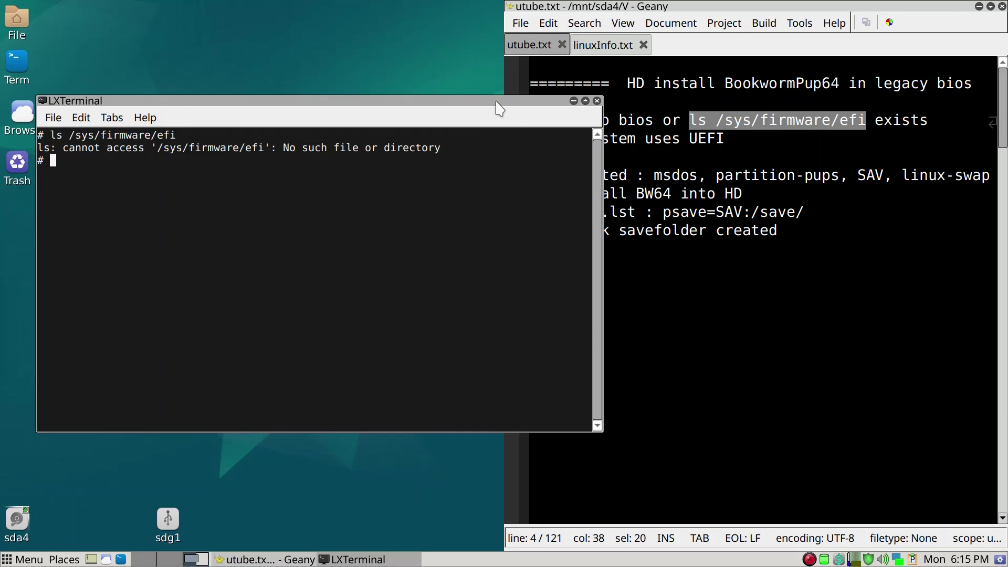
Close the terminal and hide the notes window to clear the desktop
left_click_drag(496, 103, 498, 141)
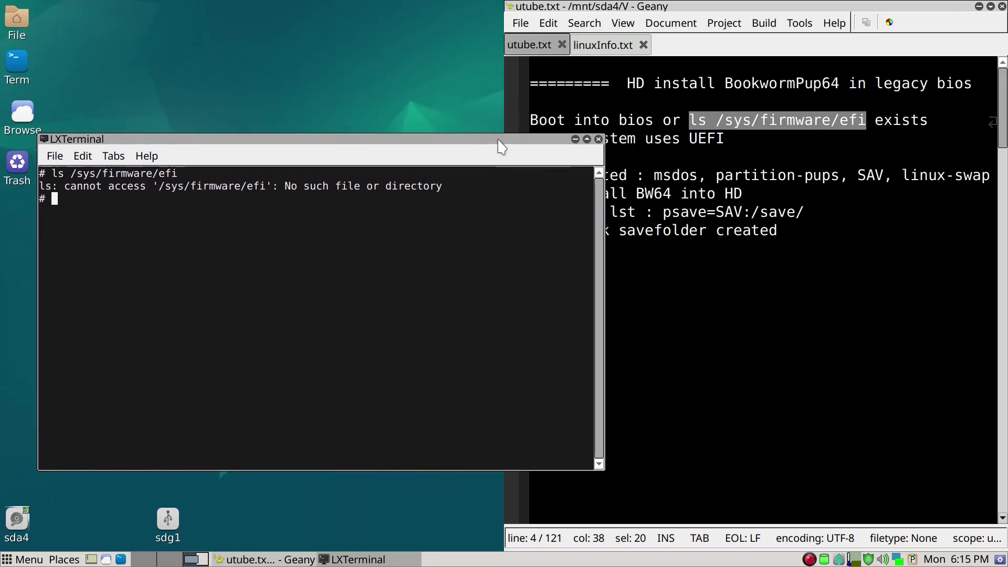
left_click(598, 140)
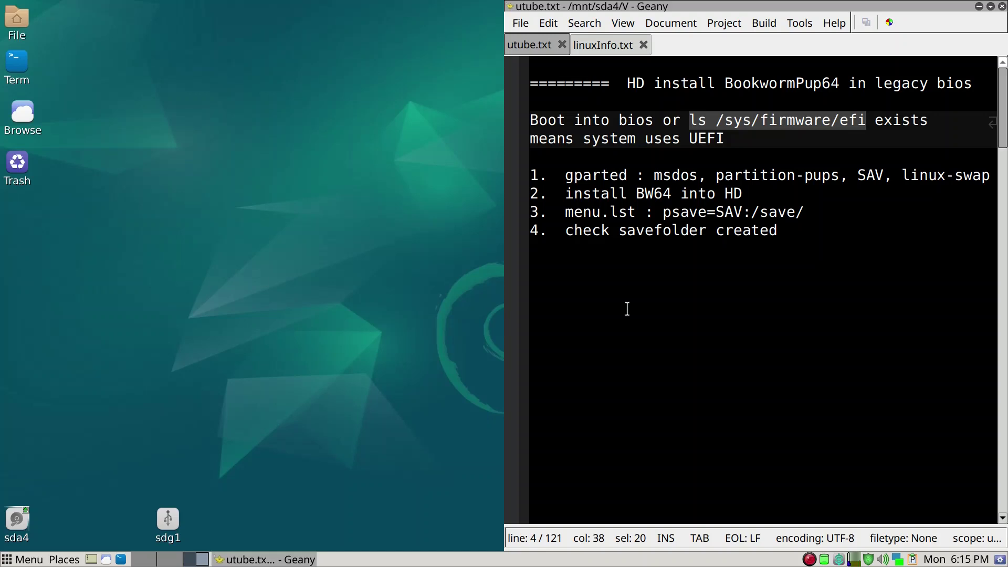
key("super+d")
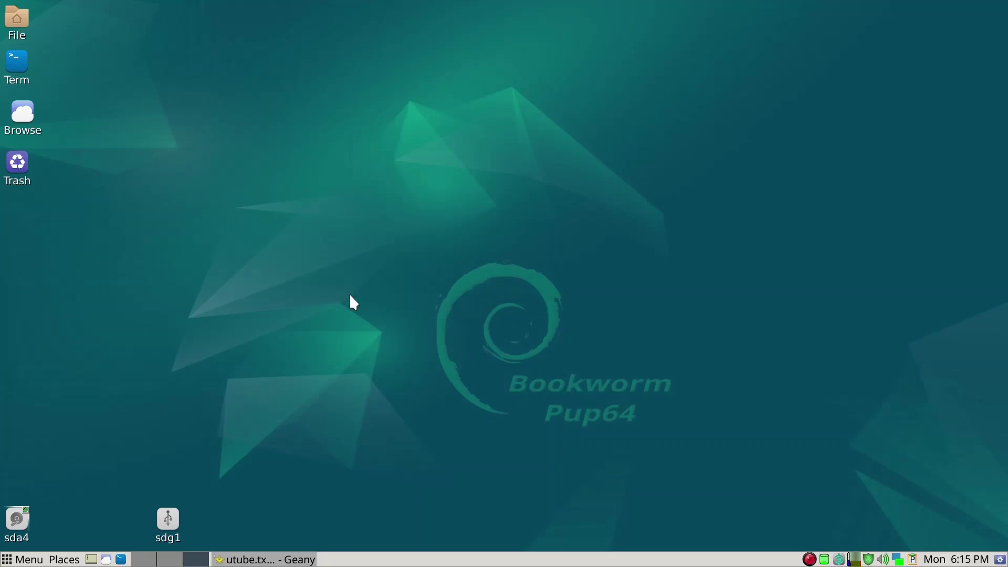
right_click(374, 190)
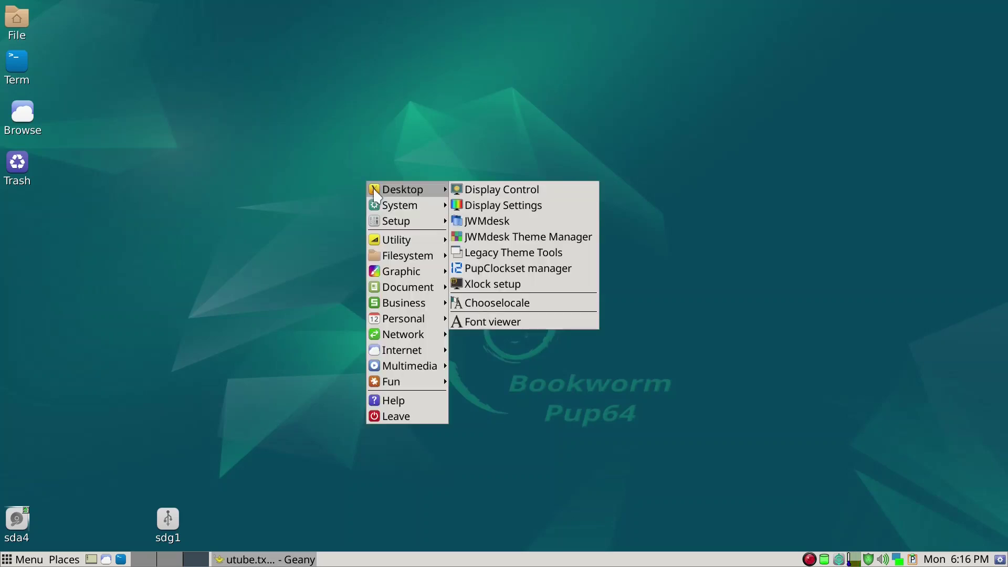
mouse_move(377, 210)
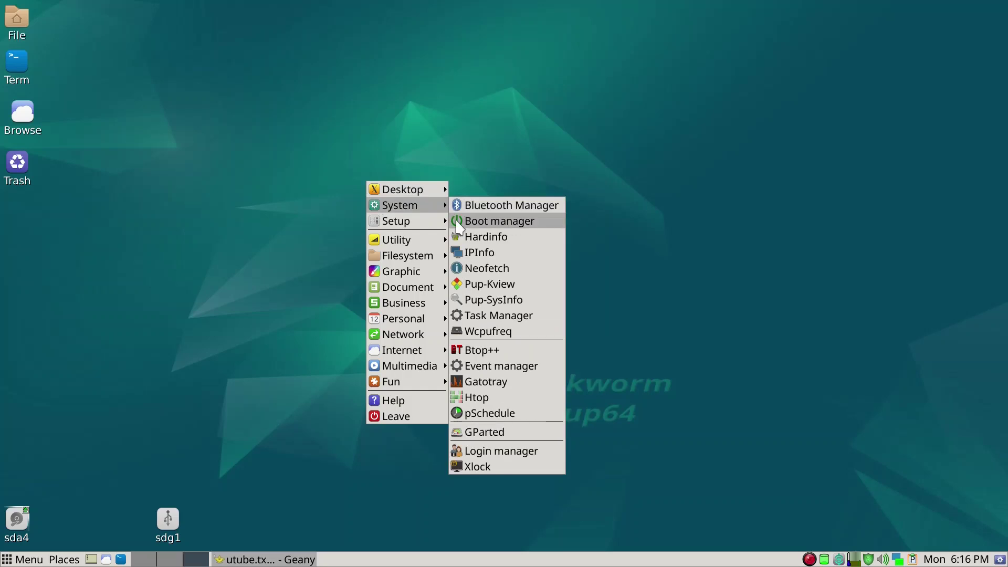
left_click(459, 305)
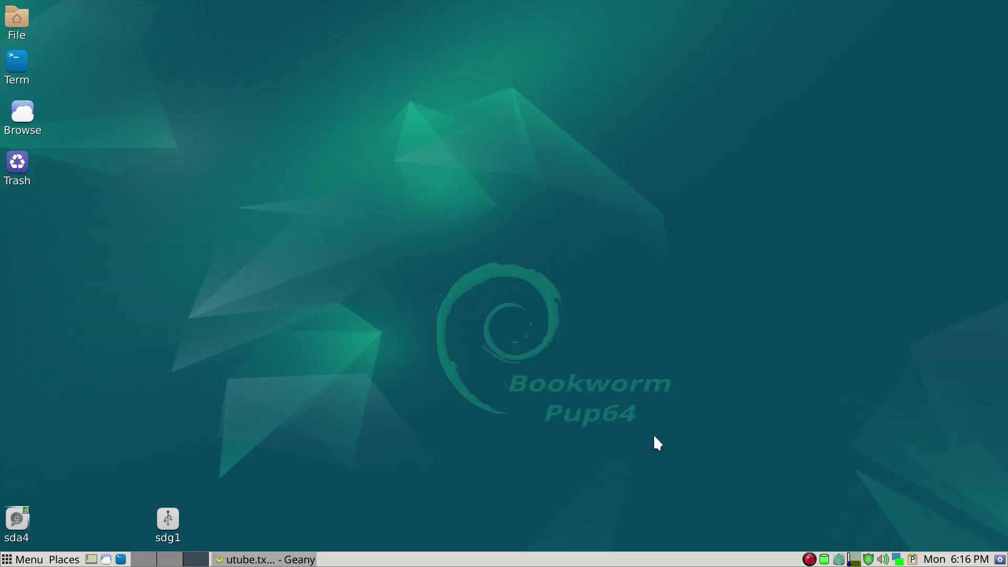
Search for gpart, launch GParted and open the sdg USB flash drive (59.6G) in it
key("ctrl+space")
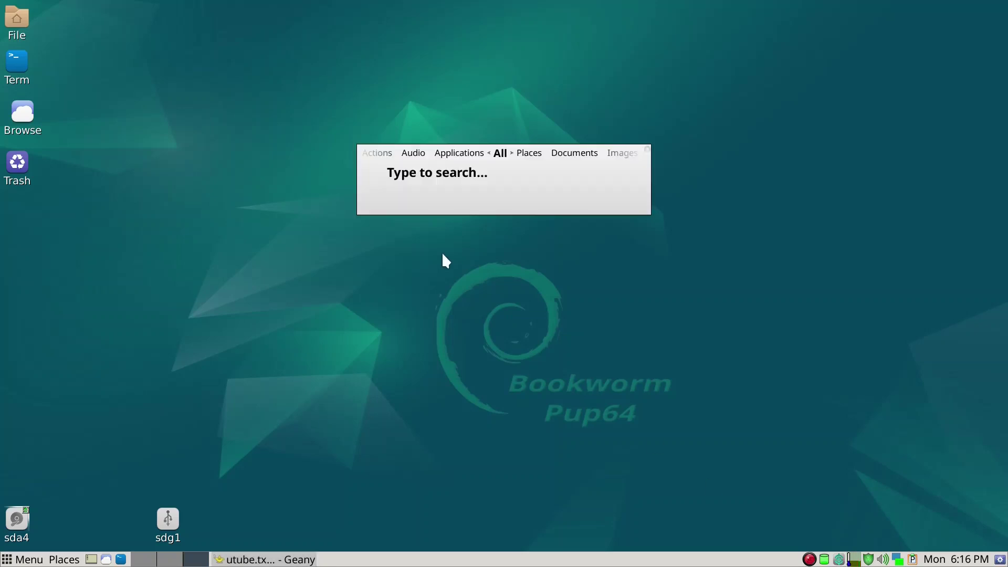
type("gpart")
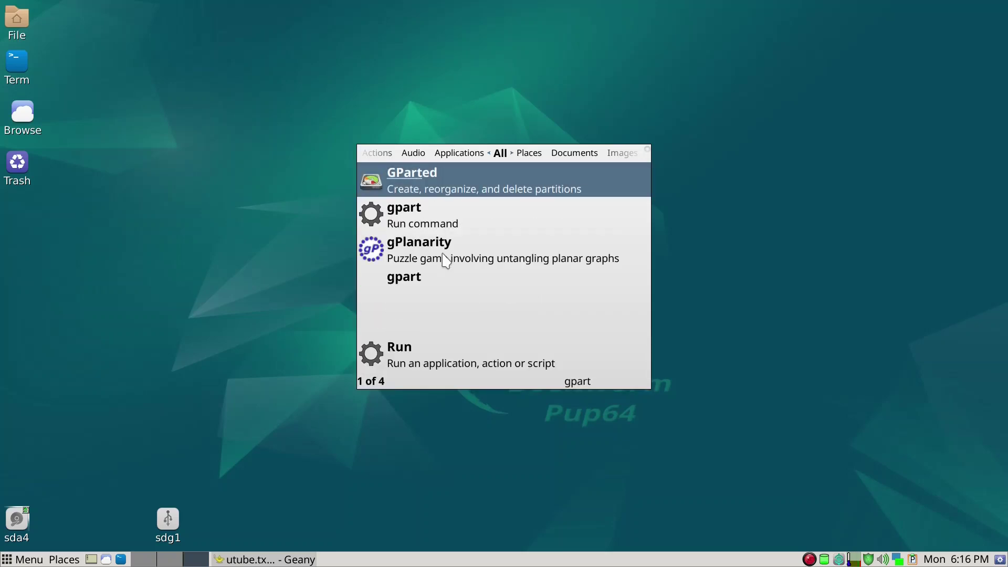
key("Return")
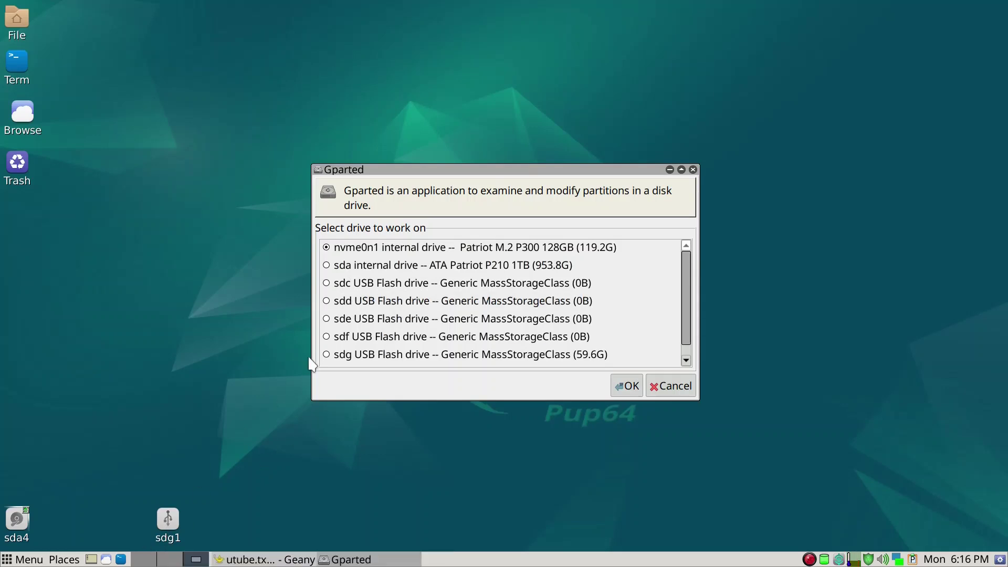
left_click(327, 355)
left_click(626, 386)
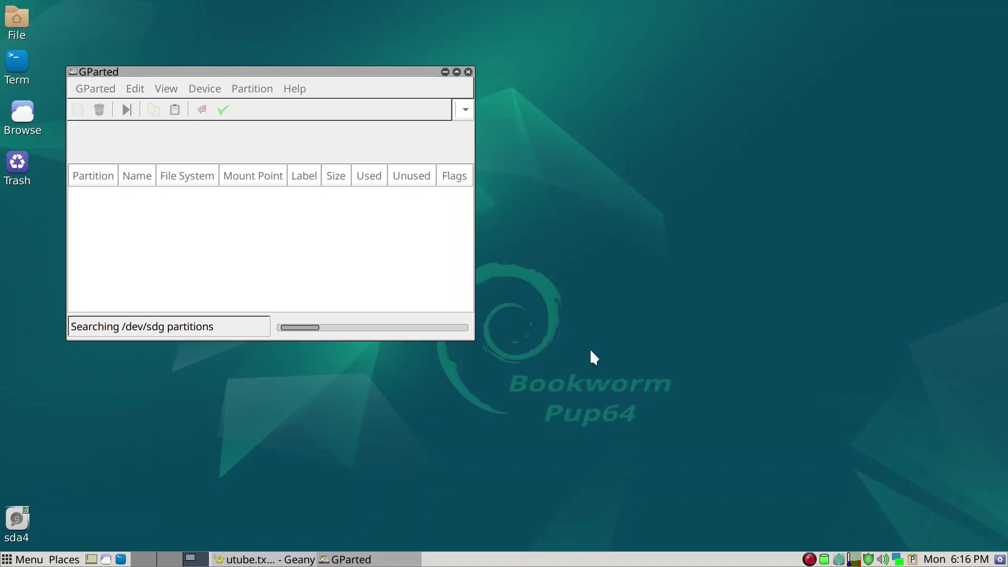
left_click_drag(387, 74, 533, 84)
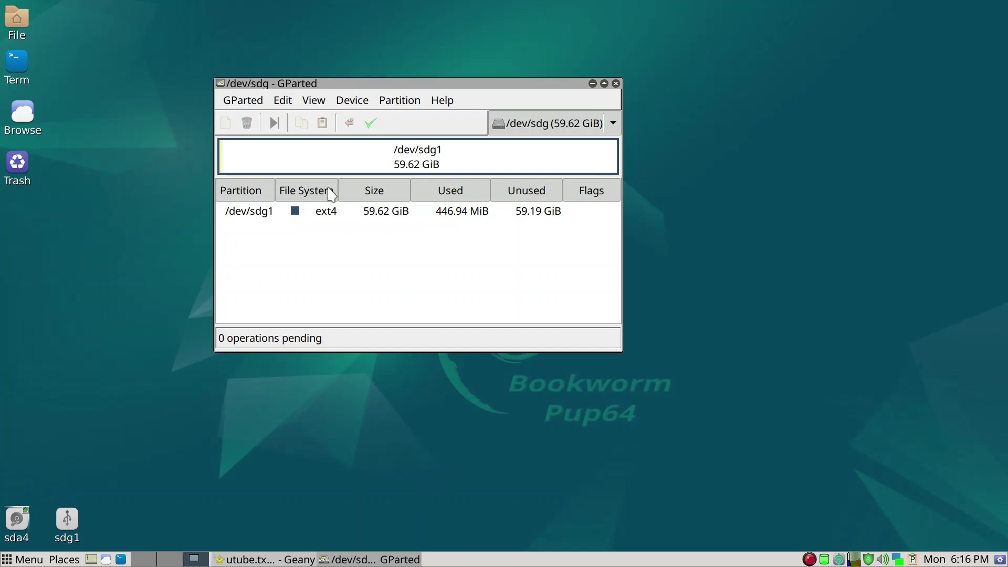
Create a new msdos partition table on /dev/sdg, erasing the entire disk
right_click(368, 154)
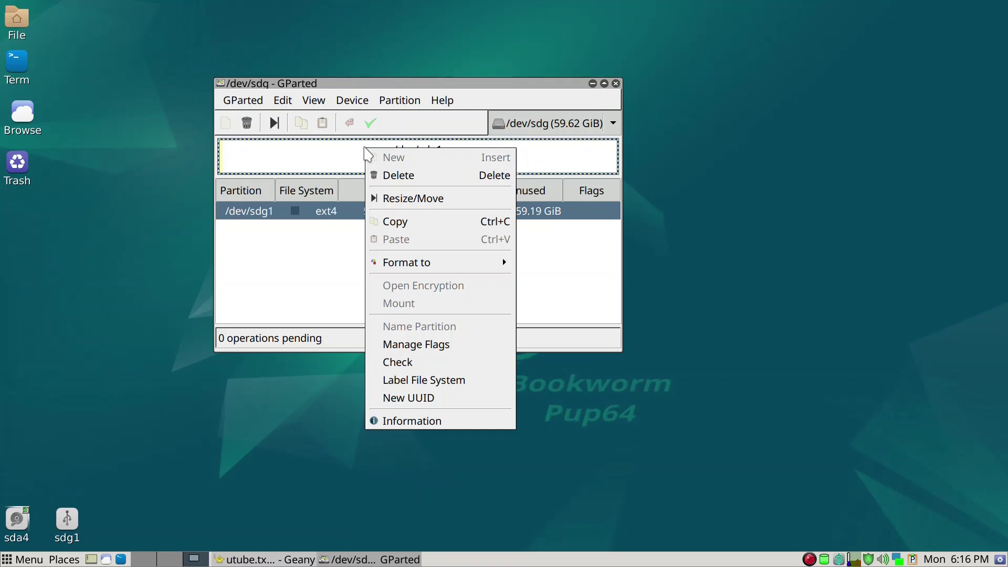
left_click(353, 104)
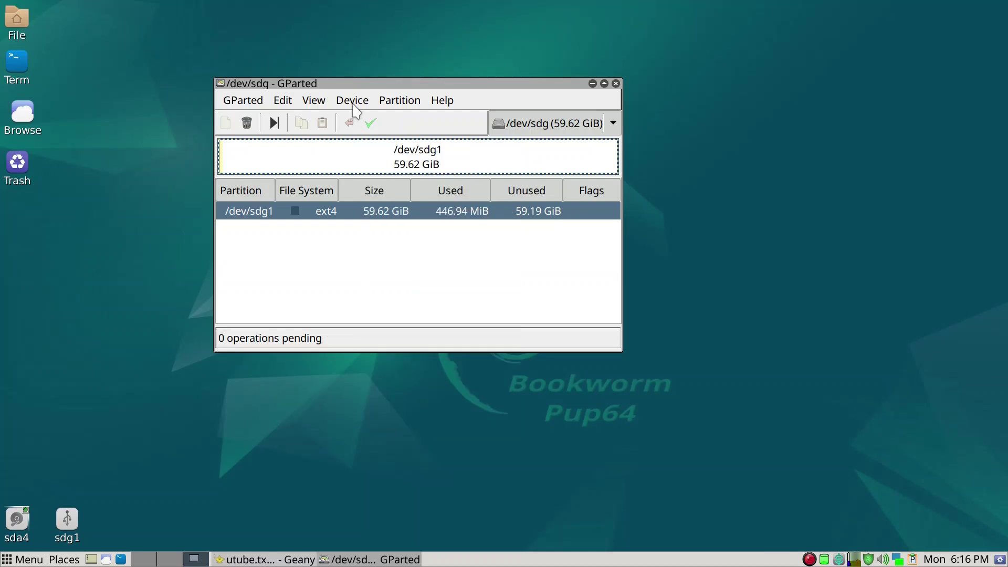
left_click(355, 103)
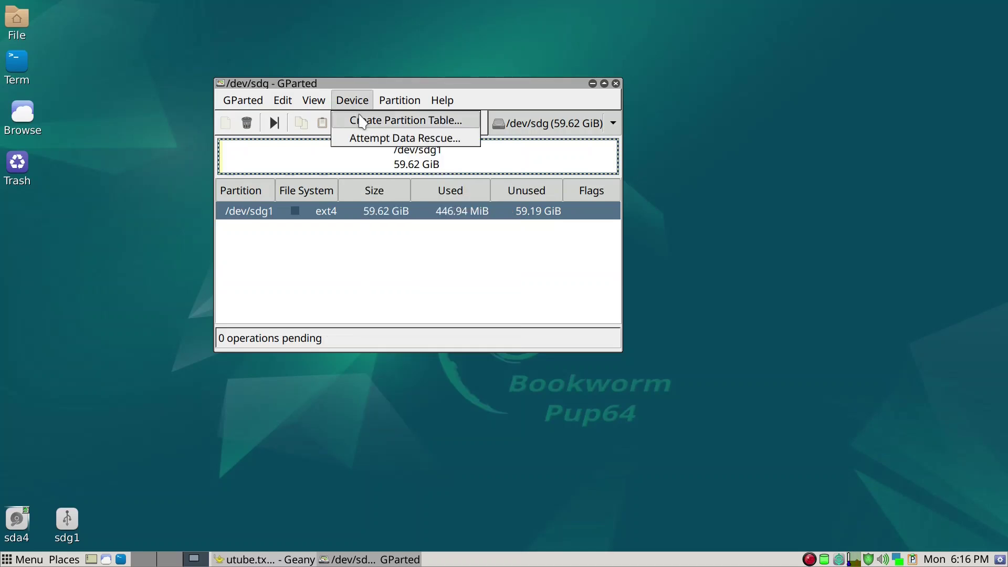
left_click(362, 122)
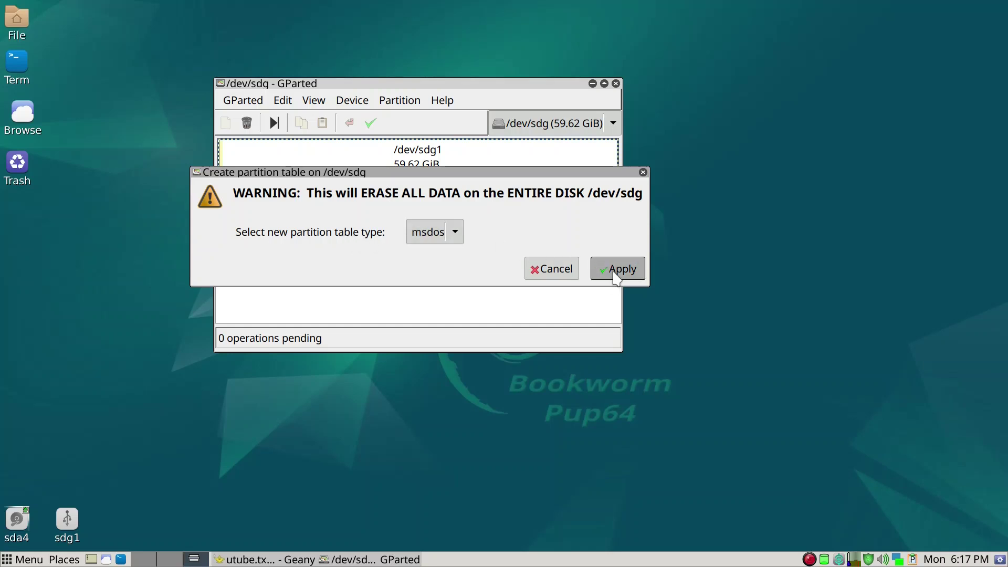
left_click(615, 273)
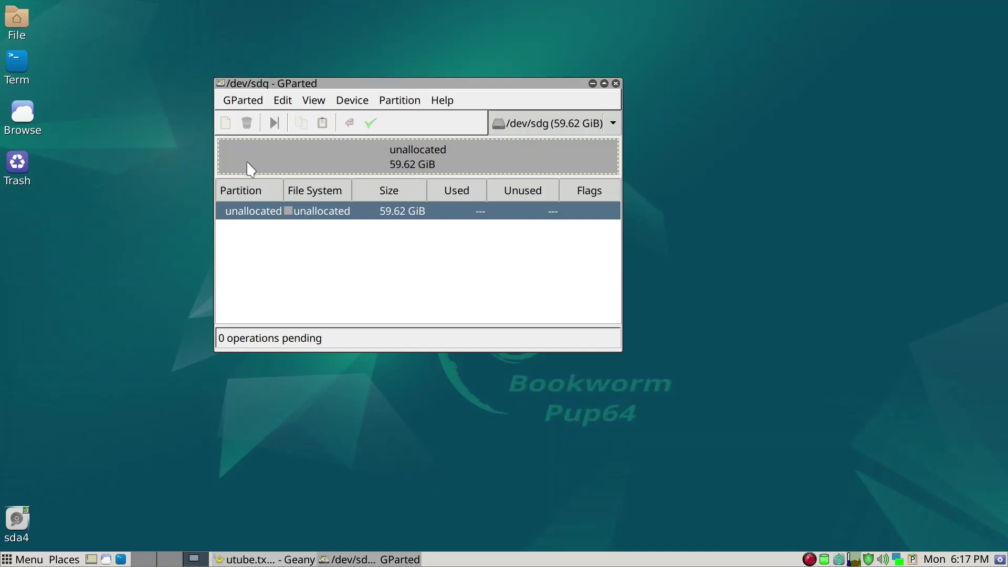
Add a 10000 MiB primary ext4 partition labelled pups in the unallocated space of /dev/sdg
right_click(288, 157)
left_click(309, 166)
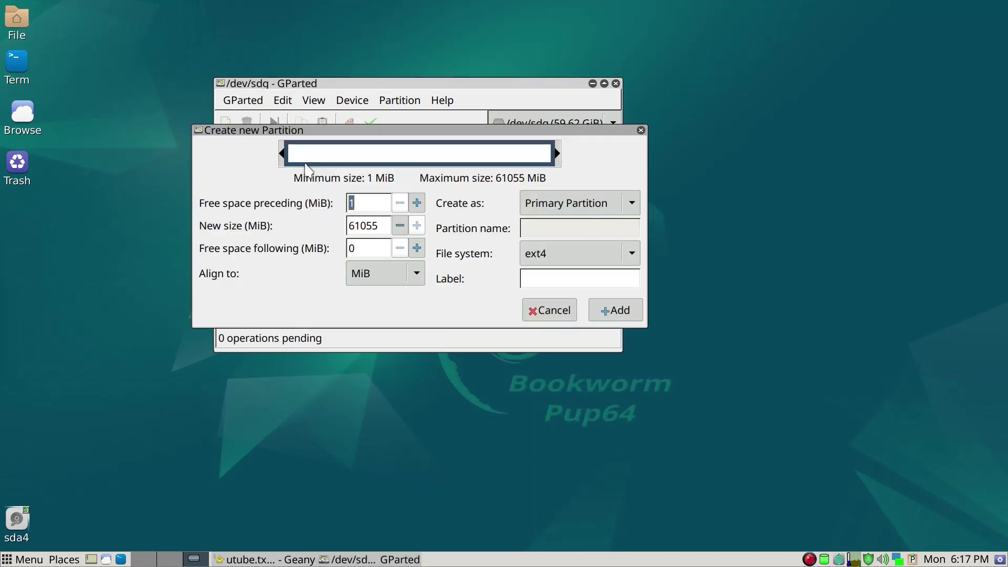
double_click(382, 225)
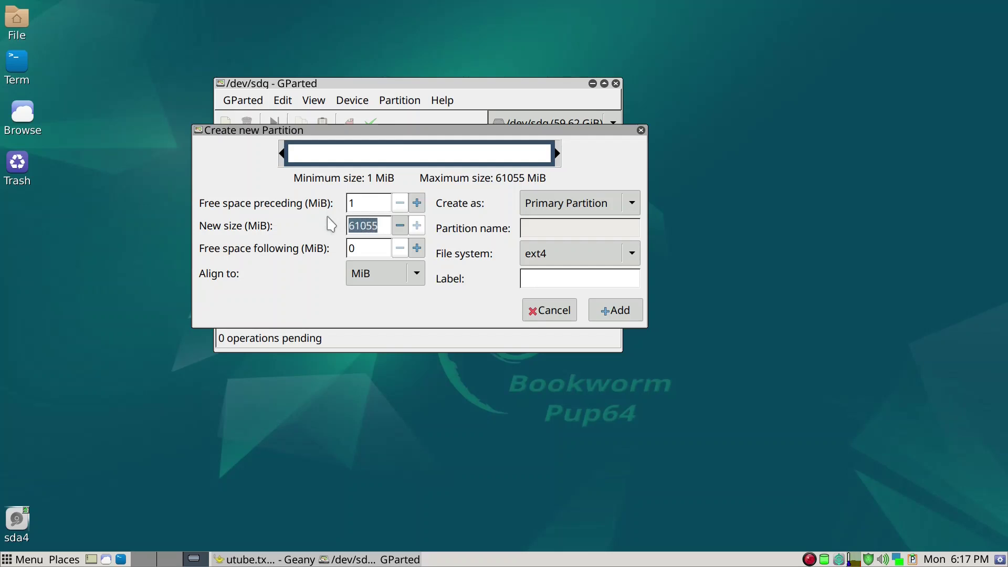
type("10000")
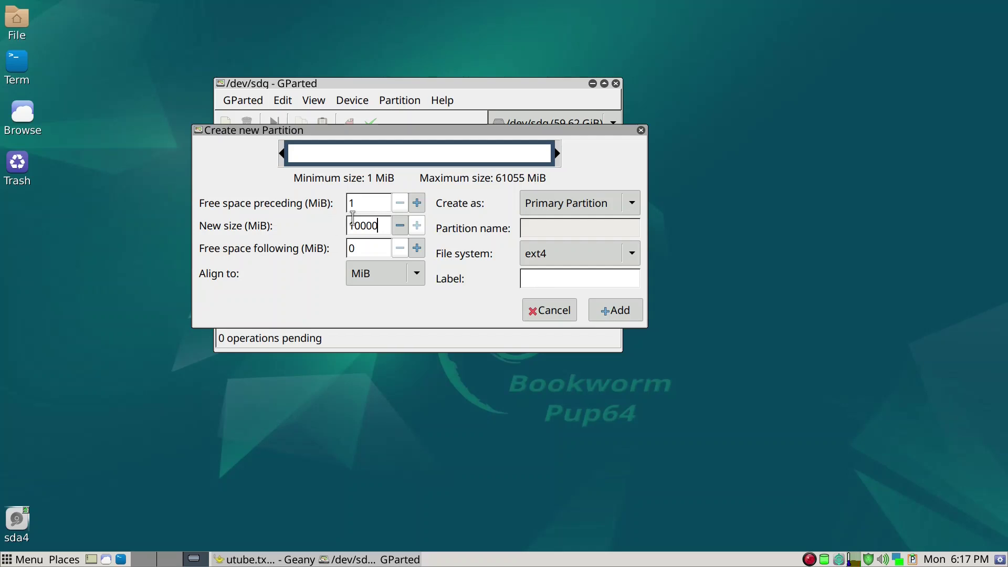
left_click(539, 271)
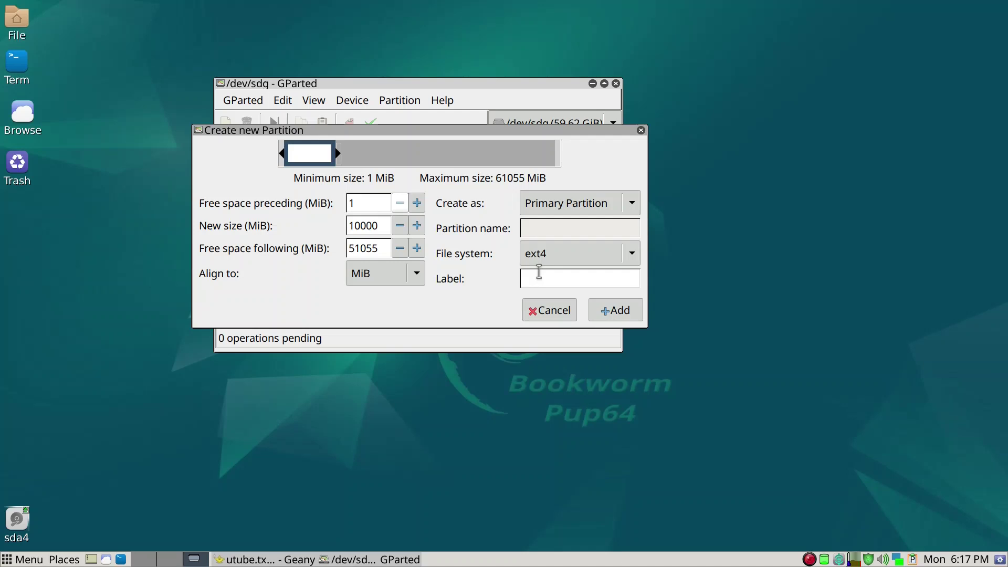
type("pups")
key("Return")
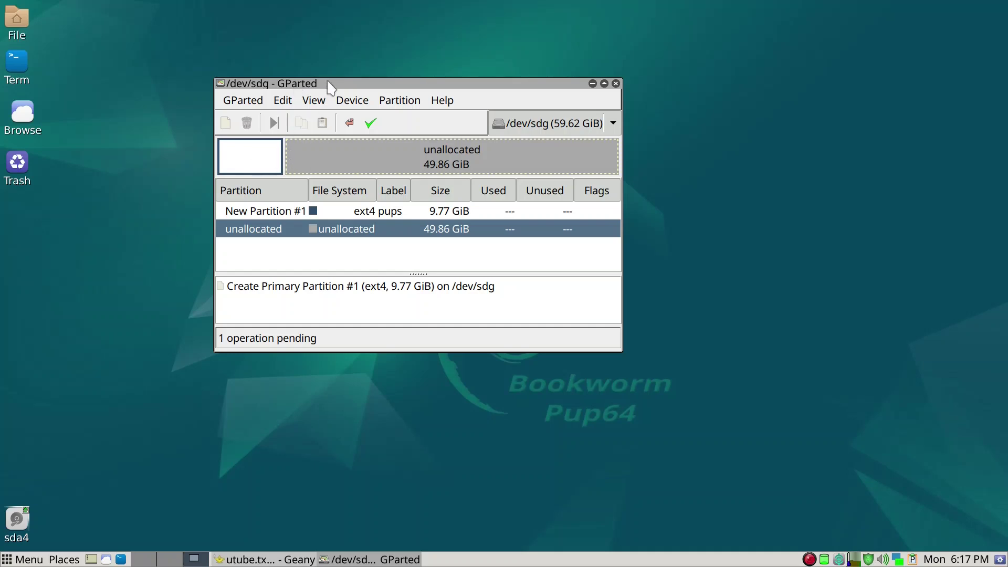
Add a 46562 MiB primary ext4 partition labelled SAV after pups, leaving 4493 MiB free behind it
left_click_drag(328, 80, 304, 87)
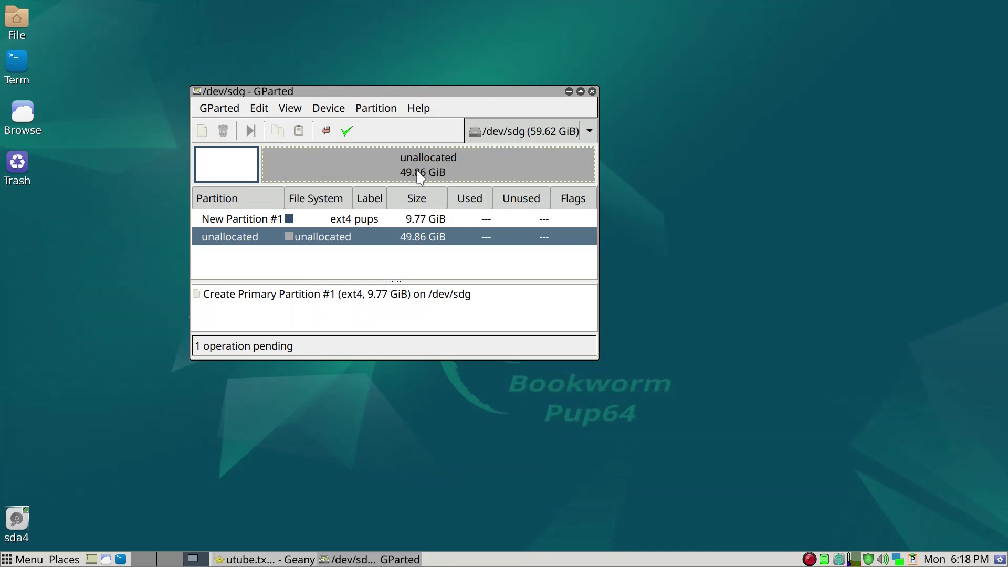
right_click(355, 157)
left_click(380, 167)
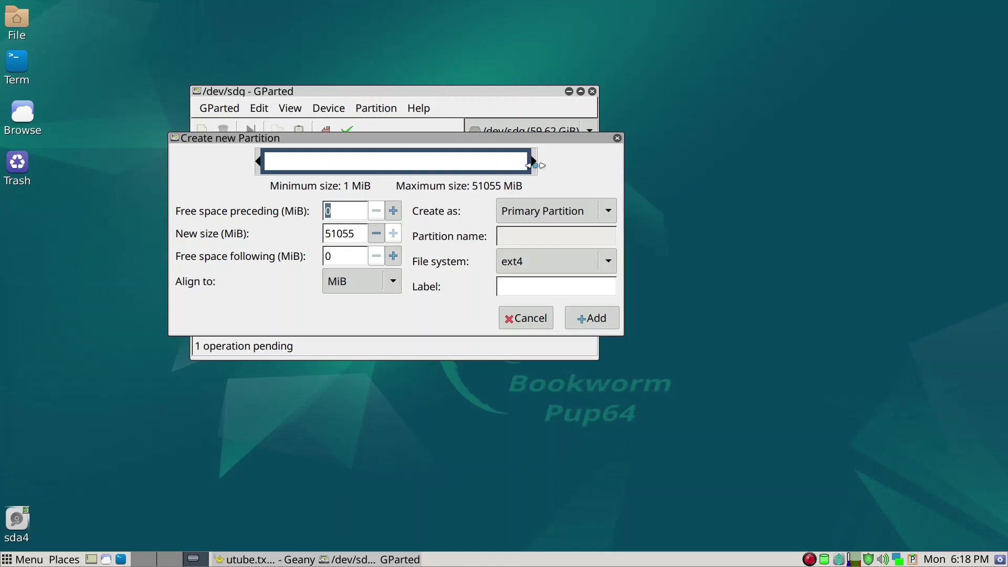
left_click_drag(535, 166, 508, 166)
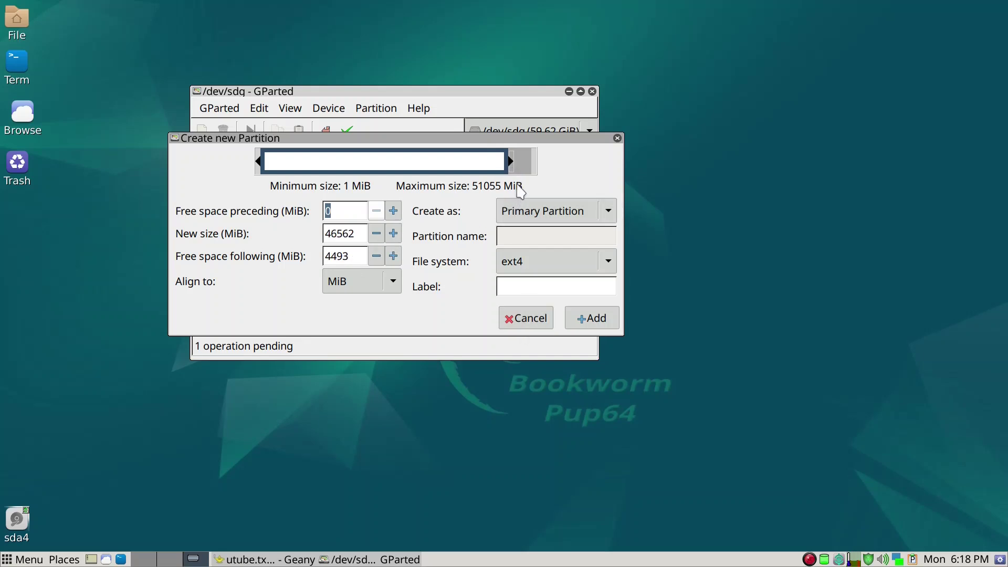
left_click(520, 285)
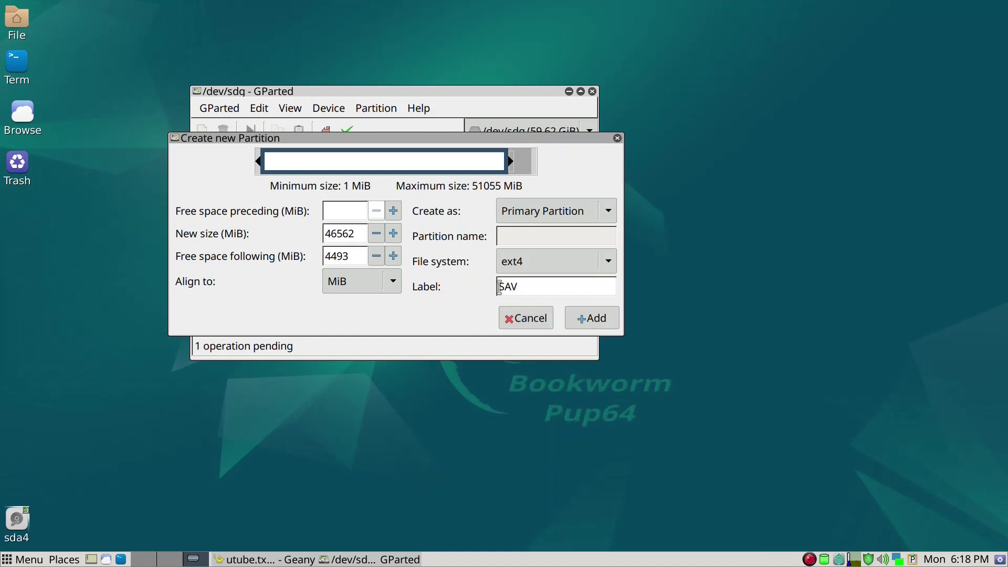
left_click(584, 320)
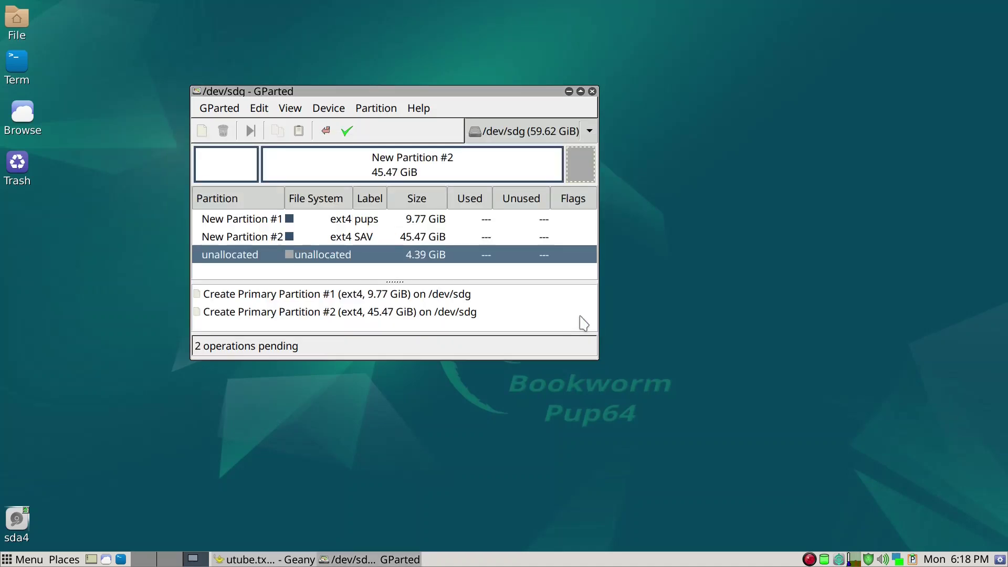
Add a 4493 MiB primary linux-swap partition in the remaining unallocated space of /dev/sdg
right_click(579, 159)
left_click(594, 171)
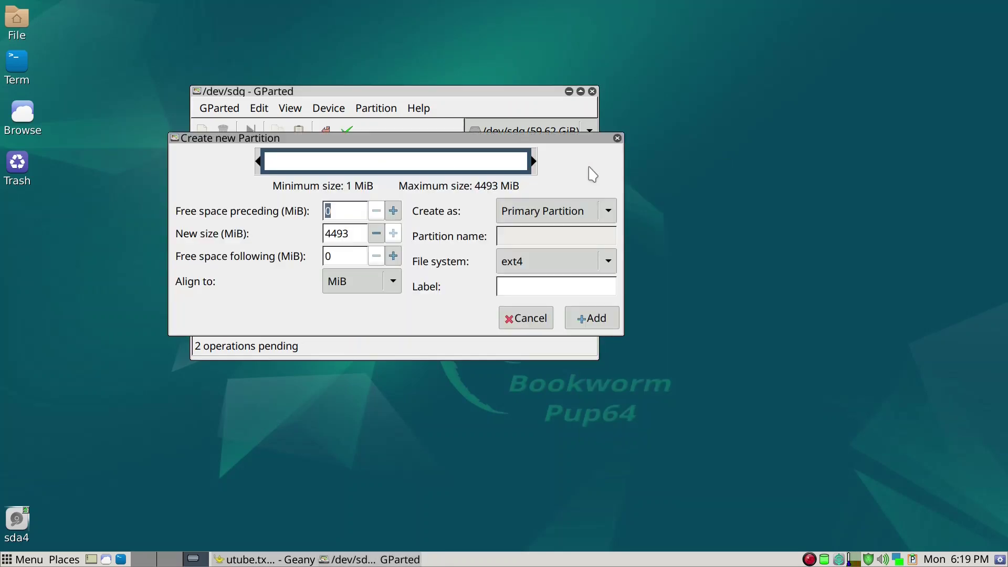
left_click(568, 268)
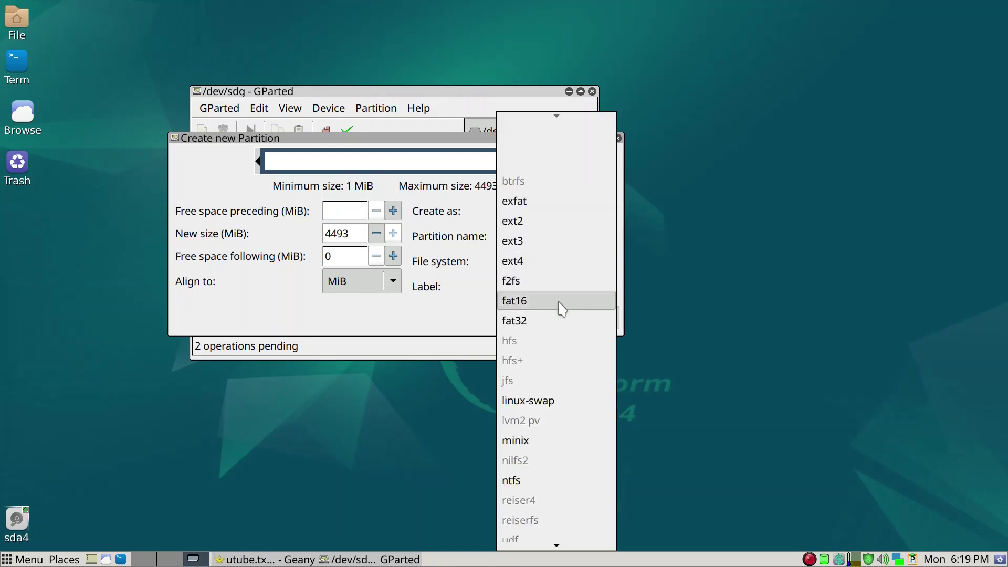
left_click(545, 400)
left_click(591, 317)
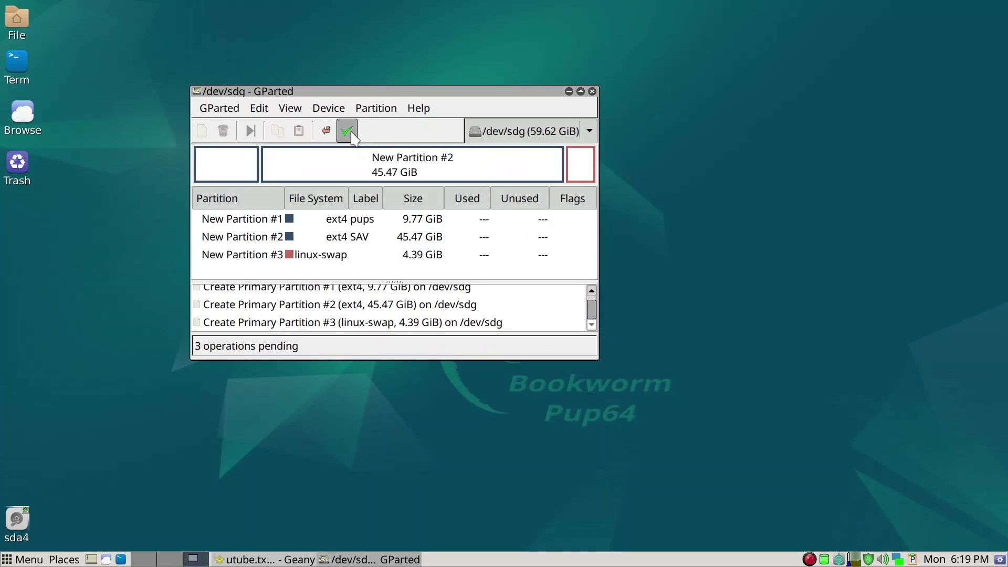
Apply the pending partition operations to /dev/sdg and dismiss the completed-operations report
left_click(347, 131)
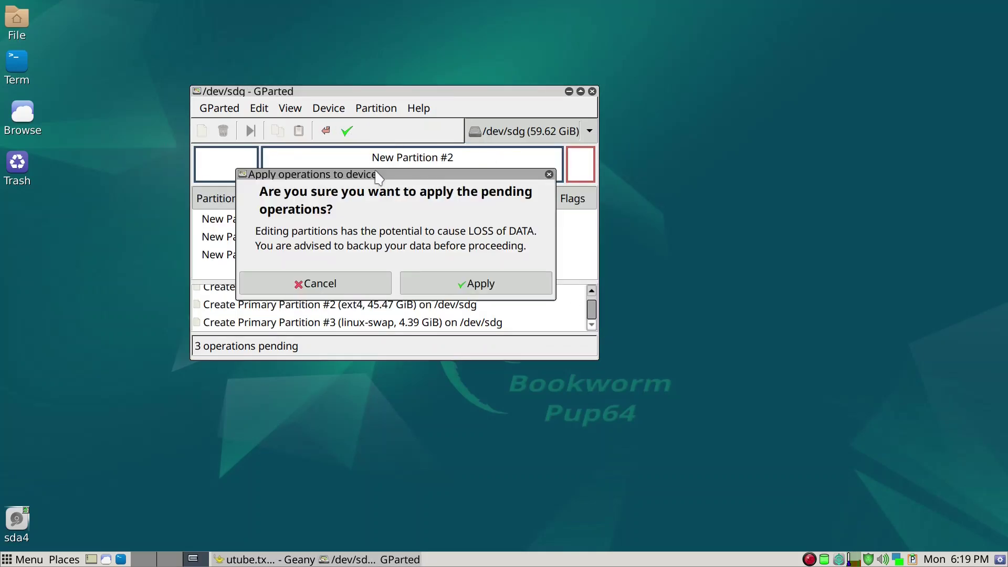
left_click(466, 292)
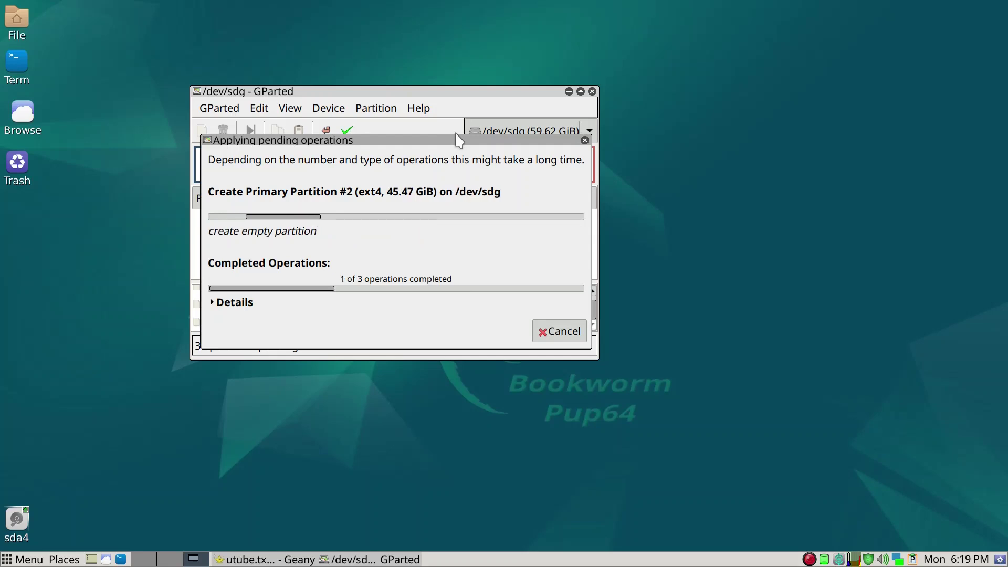
left_click_drag(455, 140, 741, 183)
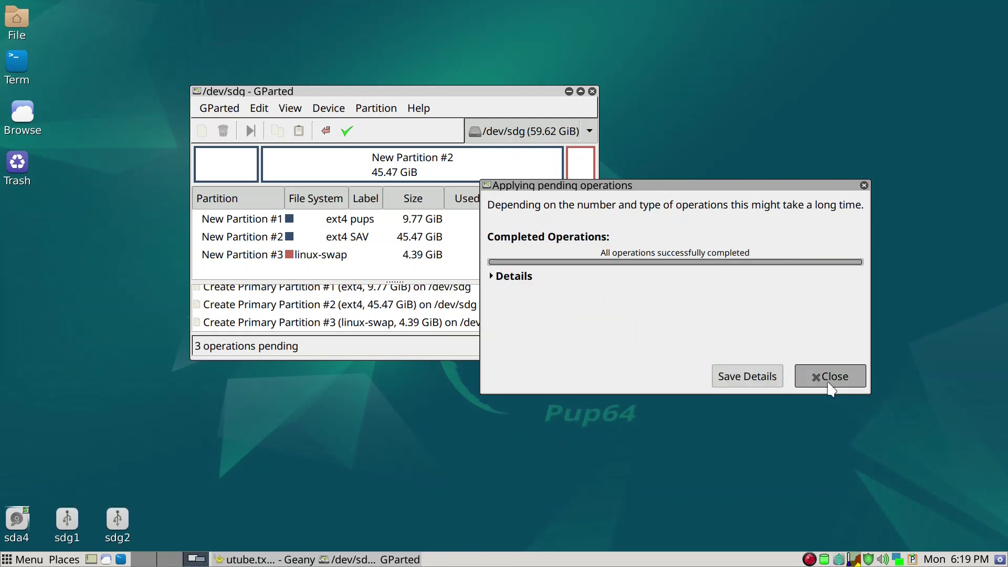
left_click(829, 376)
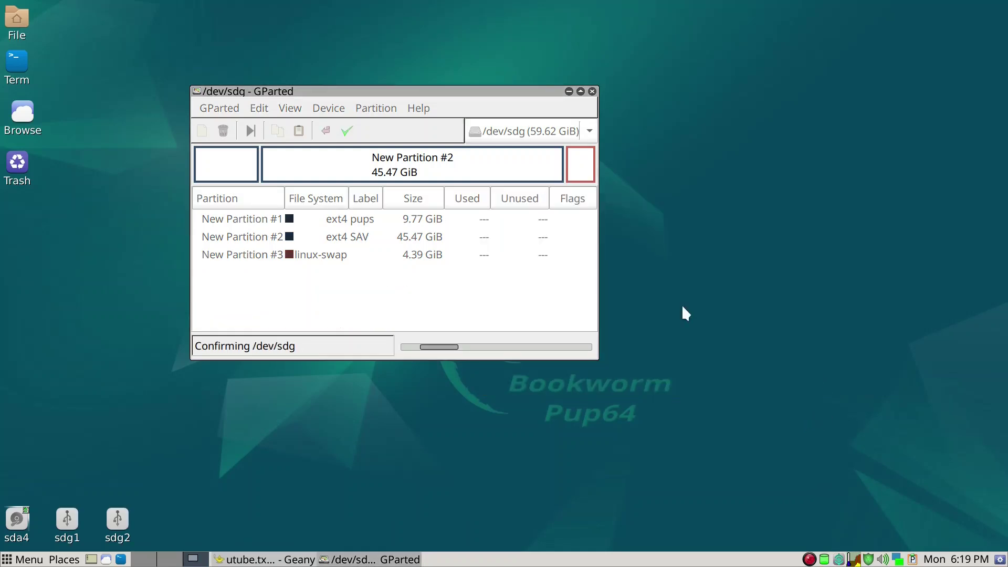
Set the boot flag on the pups partition /dev/sdg1 and close GParted
right_click(229, 165)
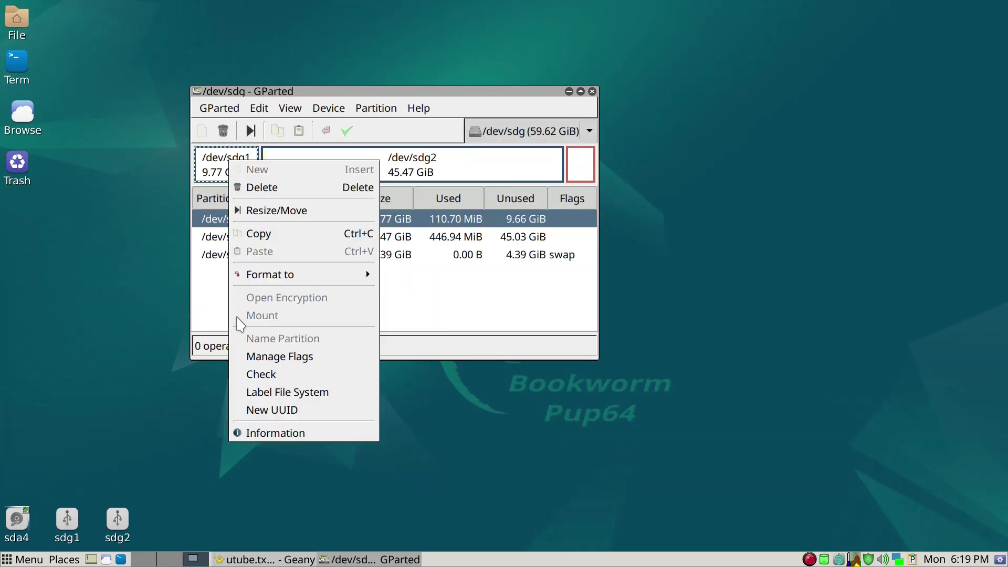
left_click(255, 356)
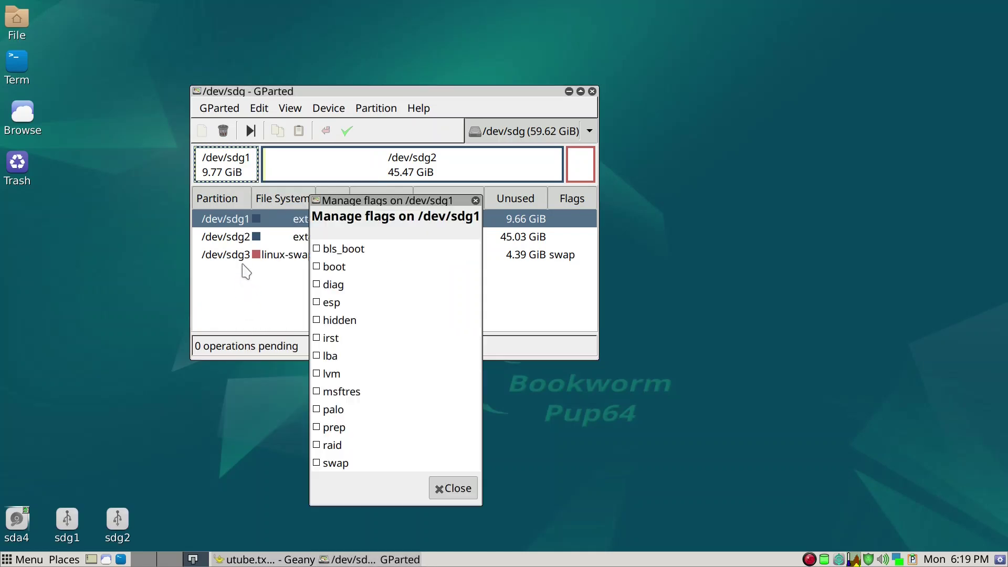
left_click(316, 267)
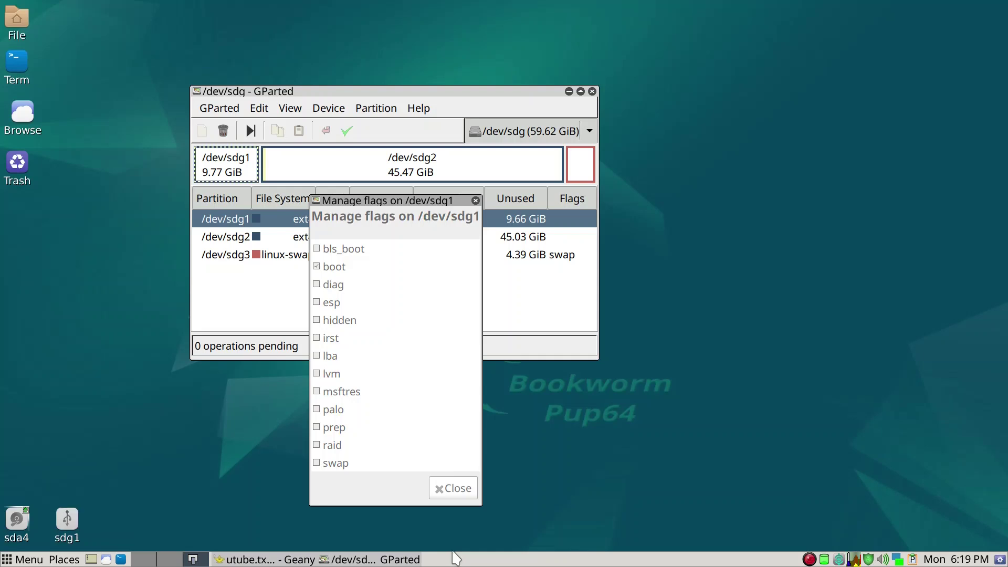
left_click(464, 494)
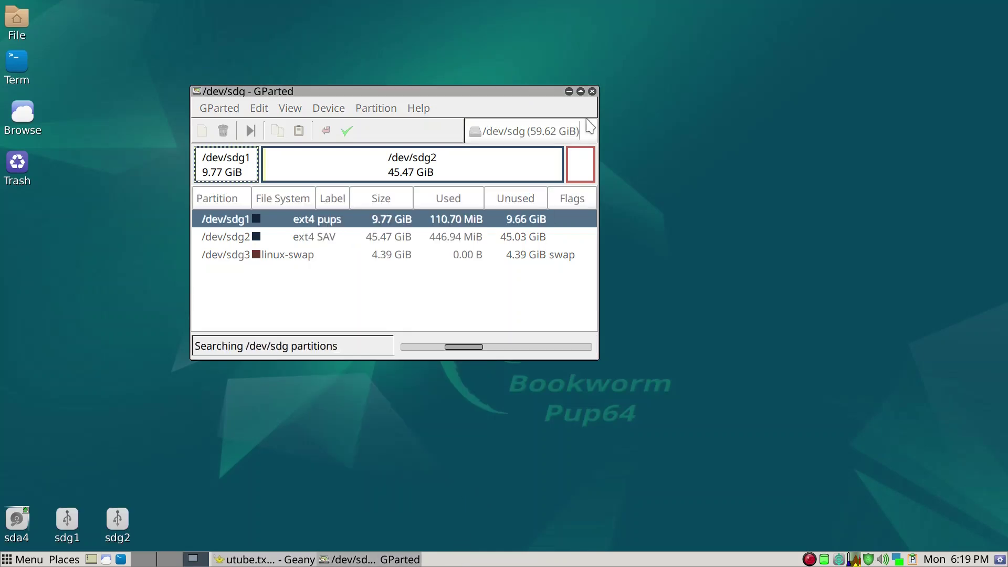
left_click(592, 92)
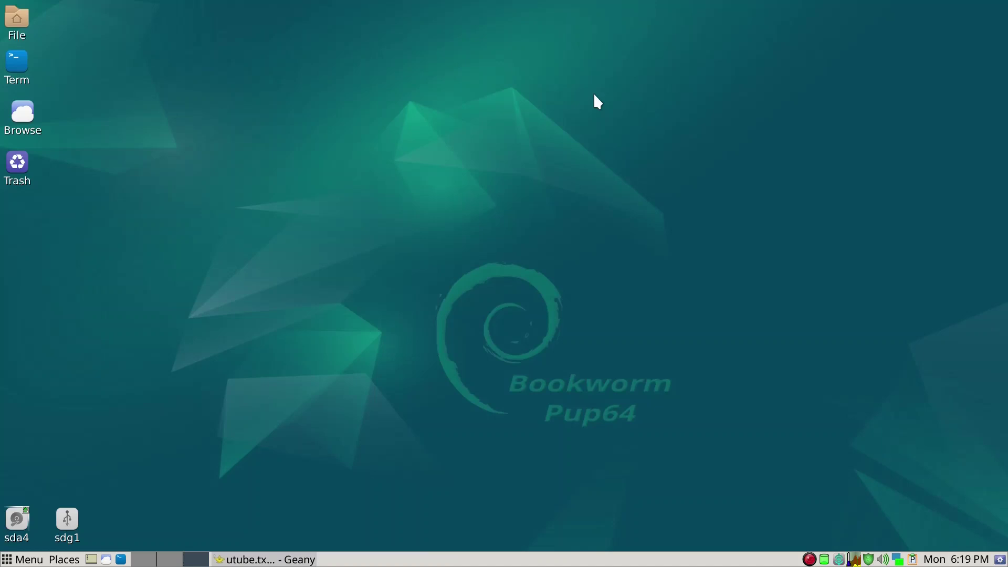
Review the partitioning and installation steps in the utube.txt notes in Geany, and return to the desktop
left_click(212, 549)
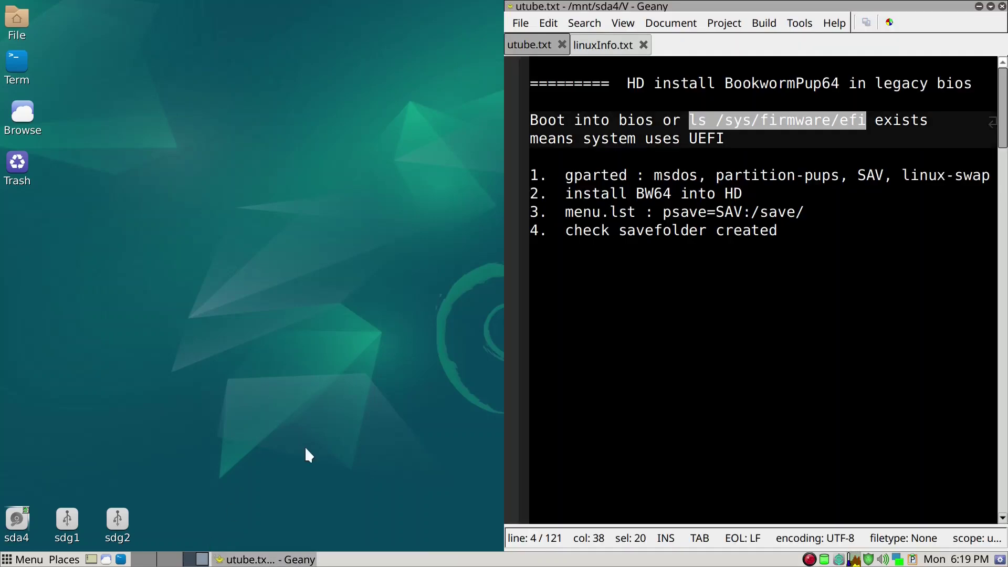
left_click(629, 175)
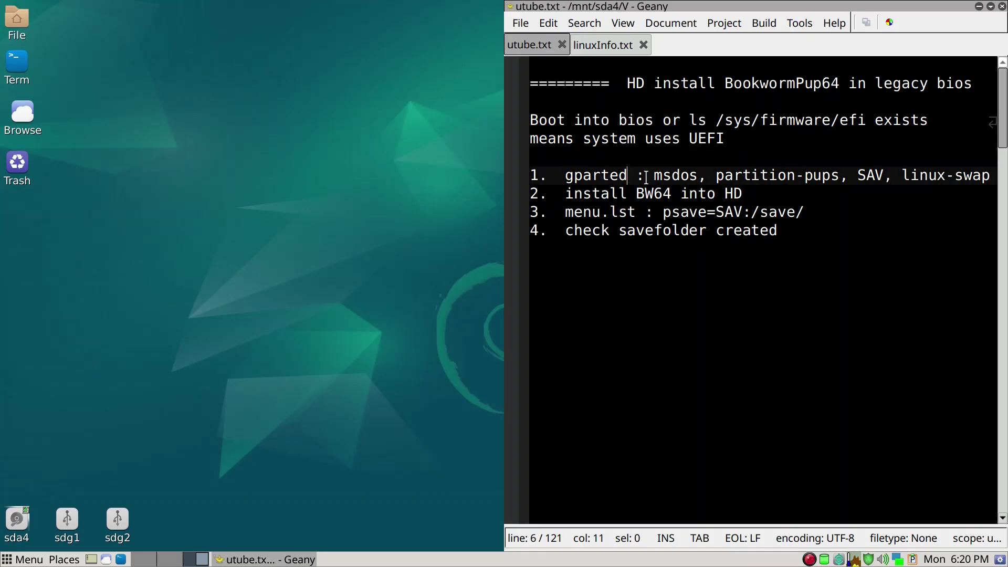
left_click(830, 178)
left_click(944, 177)
left_click(607, 376)
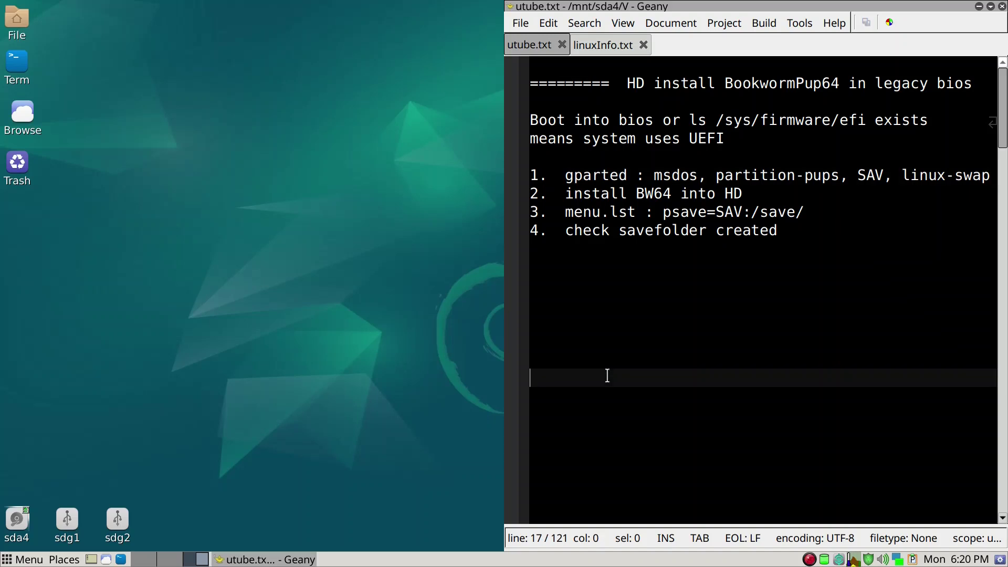
key("super+d")
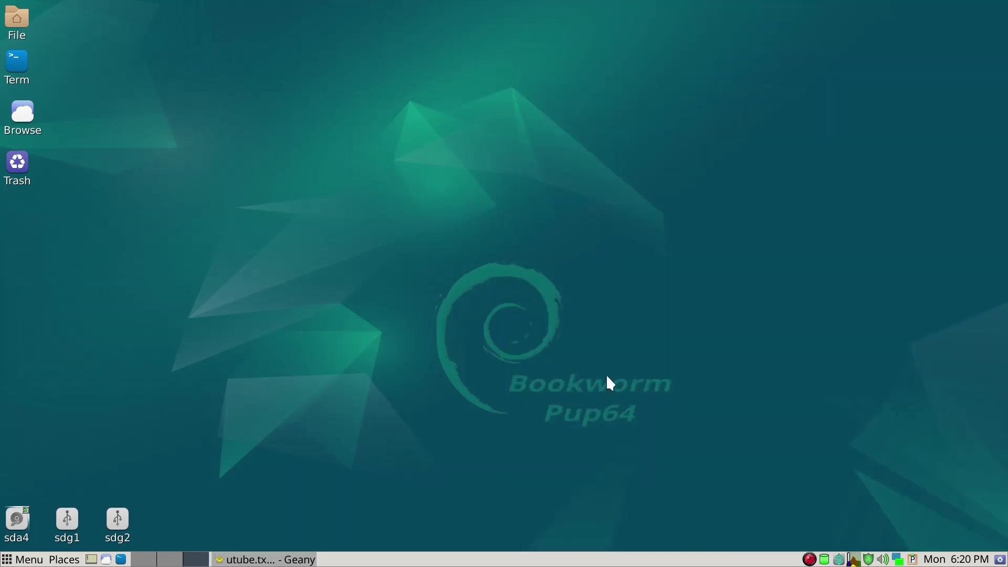
Mount the sdg1 partition and open its contents in the file manager
left_click(67, 522)
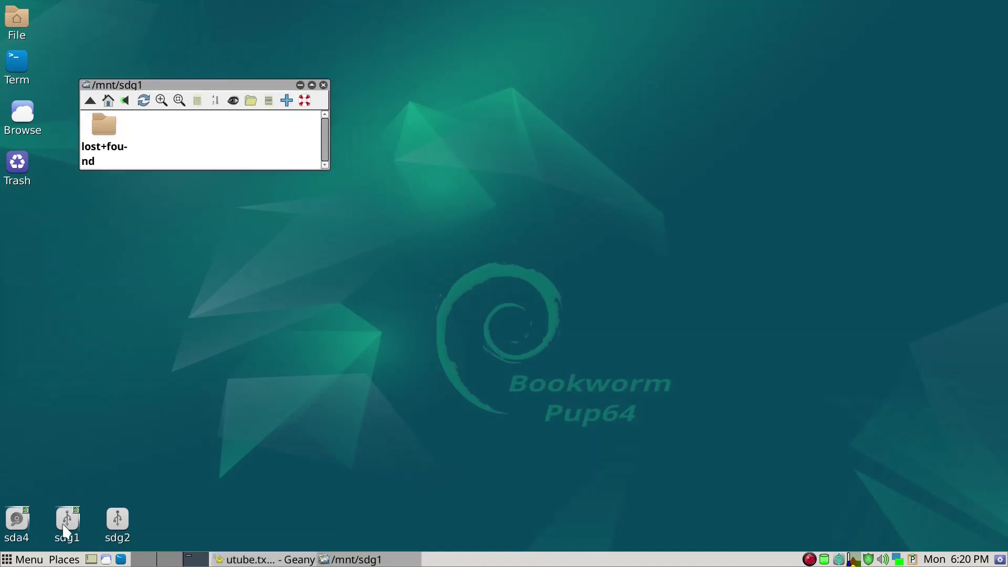
right_click(205, 125)
mouse_move(204, 126)
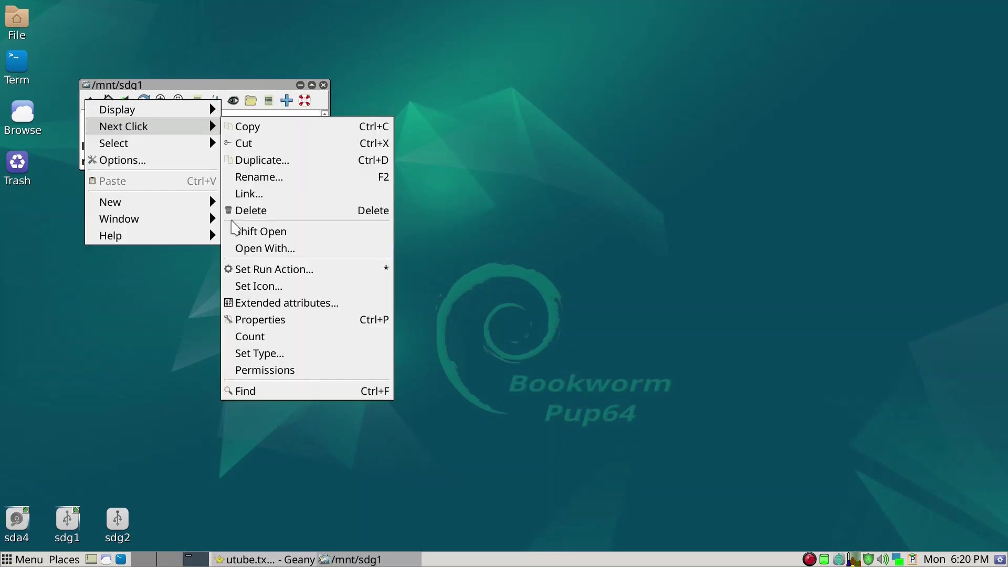
mouse_move(170, 208)
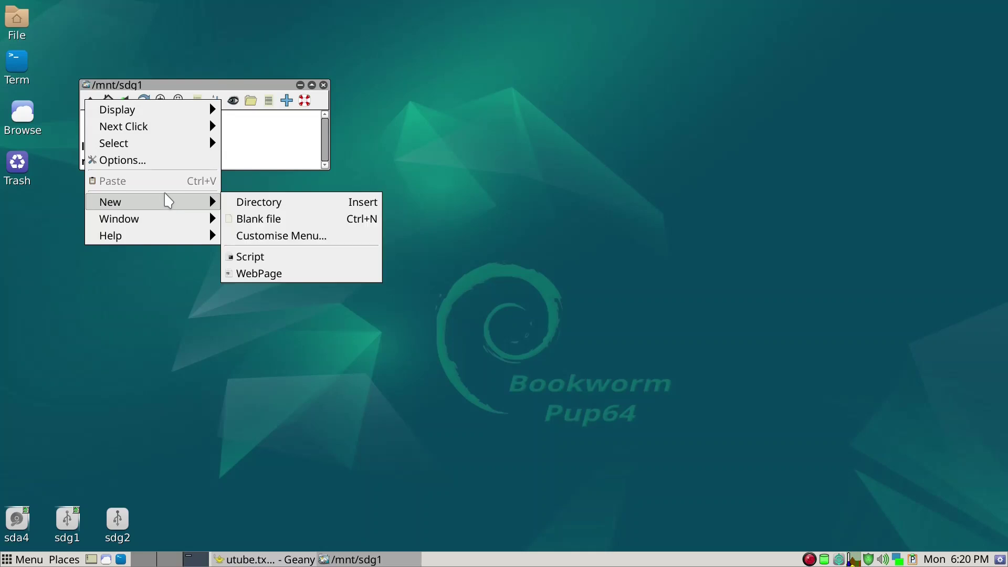
left_click(251, 202)
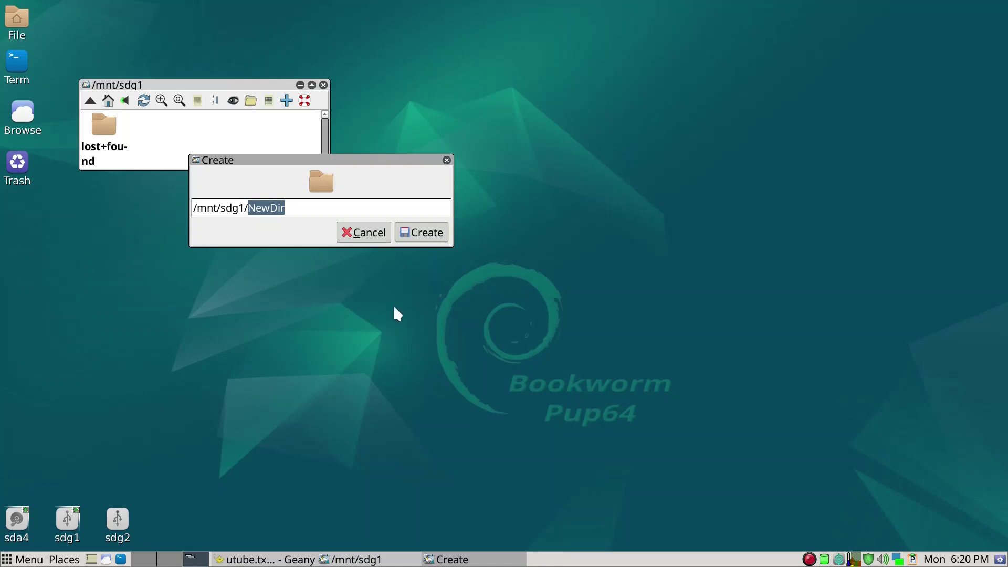
left_click_drag(299, 159, 303, 231)
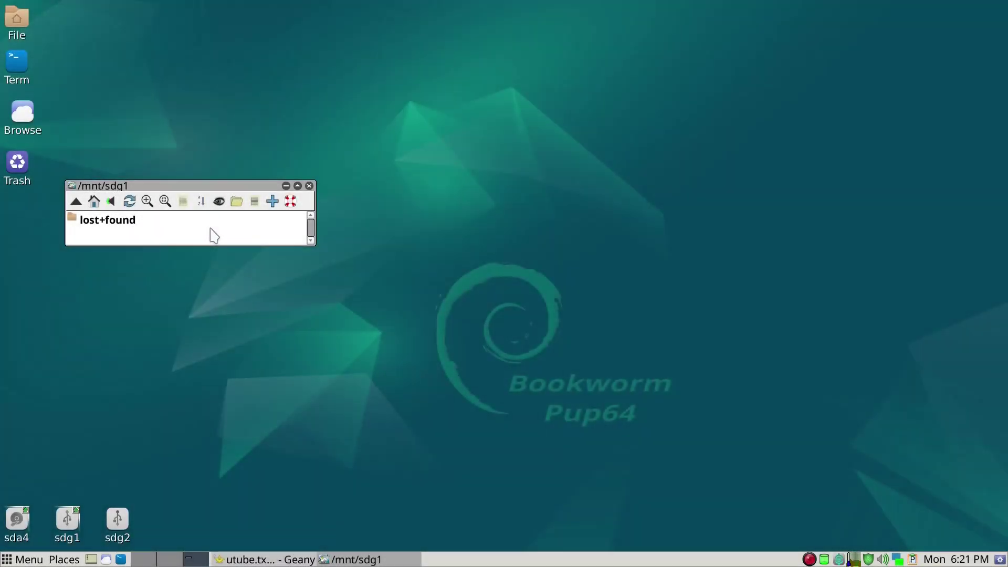
Open a terminal in /mnt/sdg1, create the directory BW-nkb with mkdir, and exit the terminal
key("grave")
type("mkdir B")
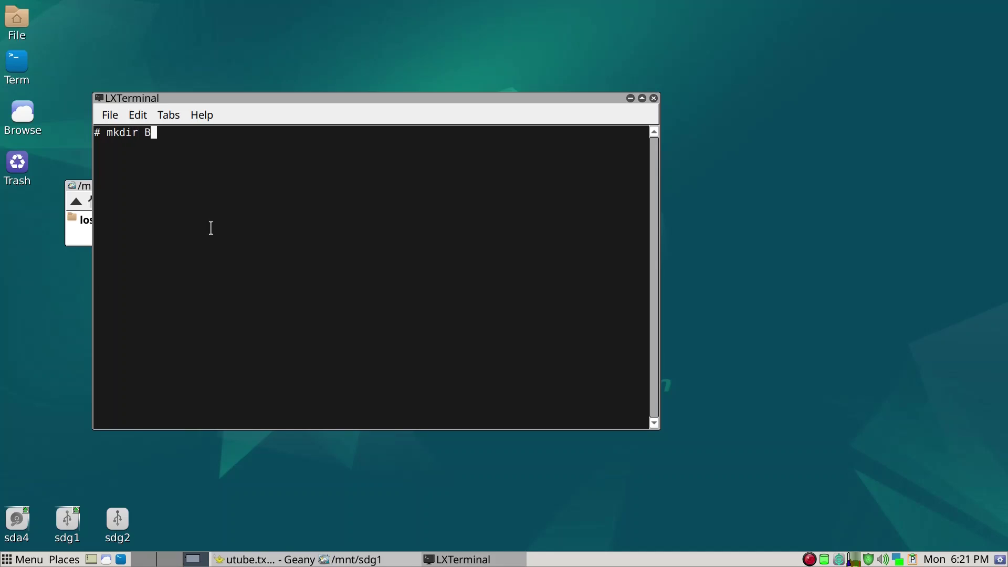
type("W-nkb")
key("Return")
type("exit")
key("Return")
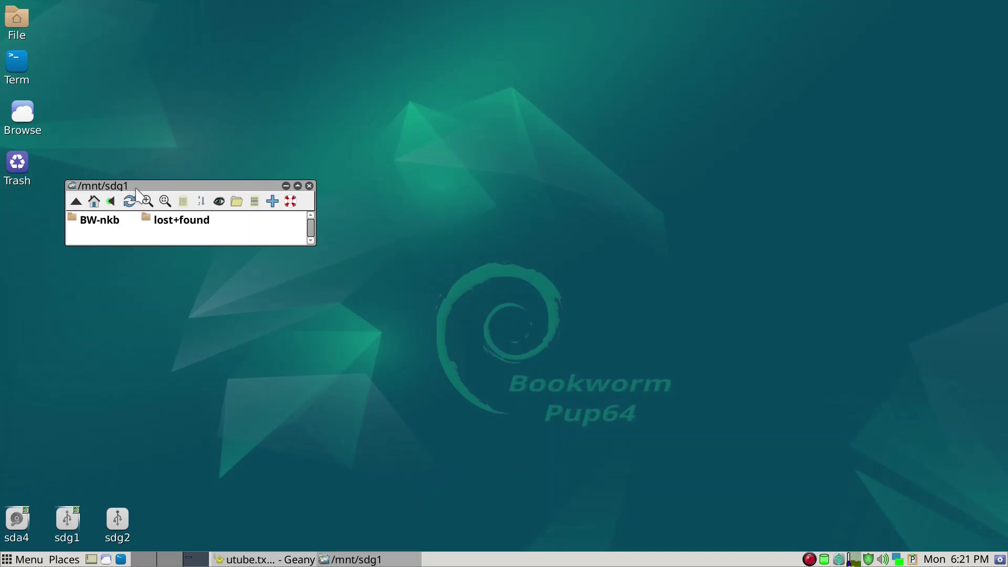
Open the folder /mnt/sda4/Linux/isos in a window beside /mnt/sdg1, wide enough to read the ISO file names
left_click_drag(135, 185, 111, 242)
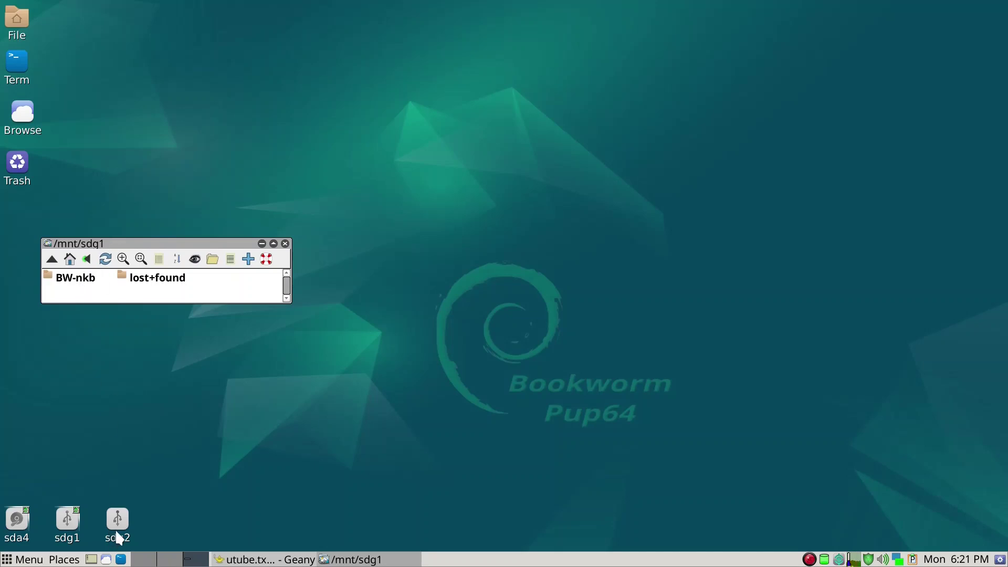
left_click(19, 521)
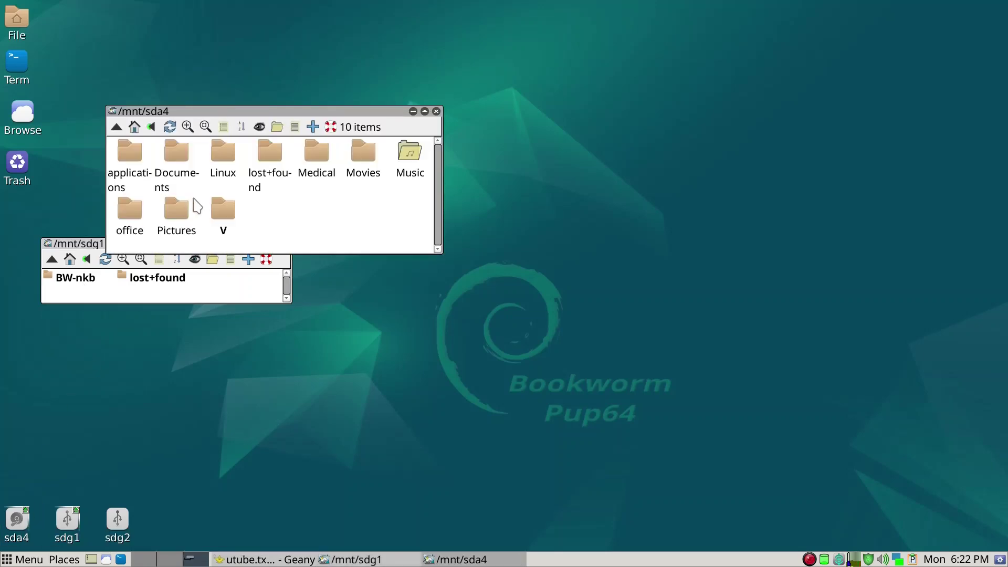
left_click_drag(232, 113, 457, 58)
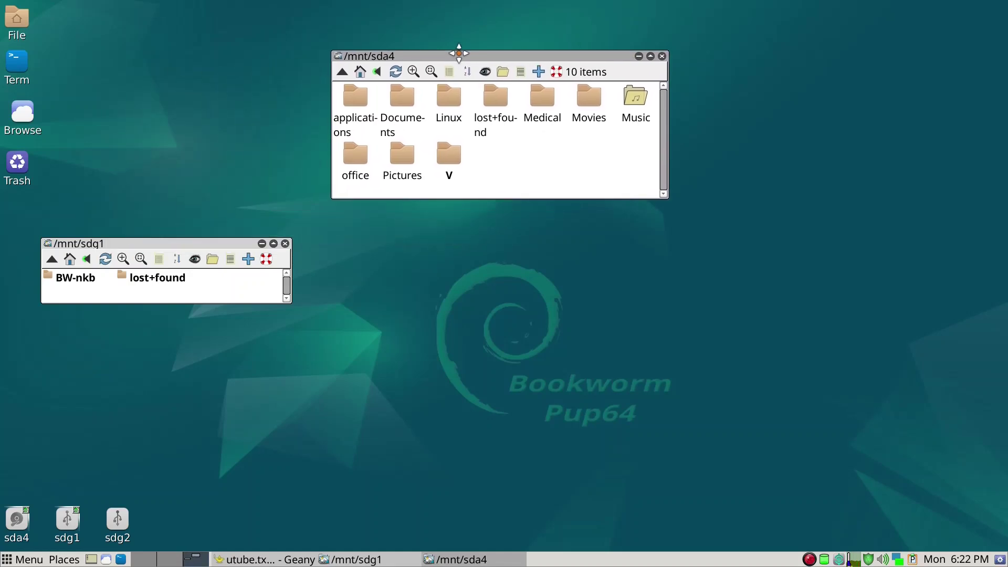
left_click(454, 120)
left_click(422, 111)
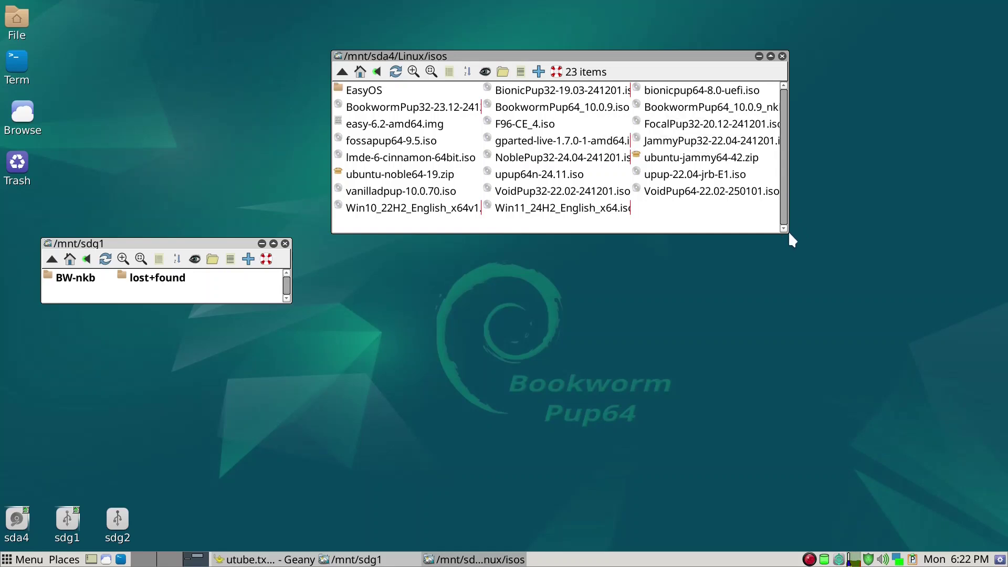
left_click_drag(786, 226, 833, 223)
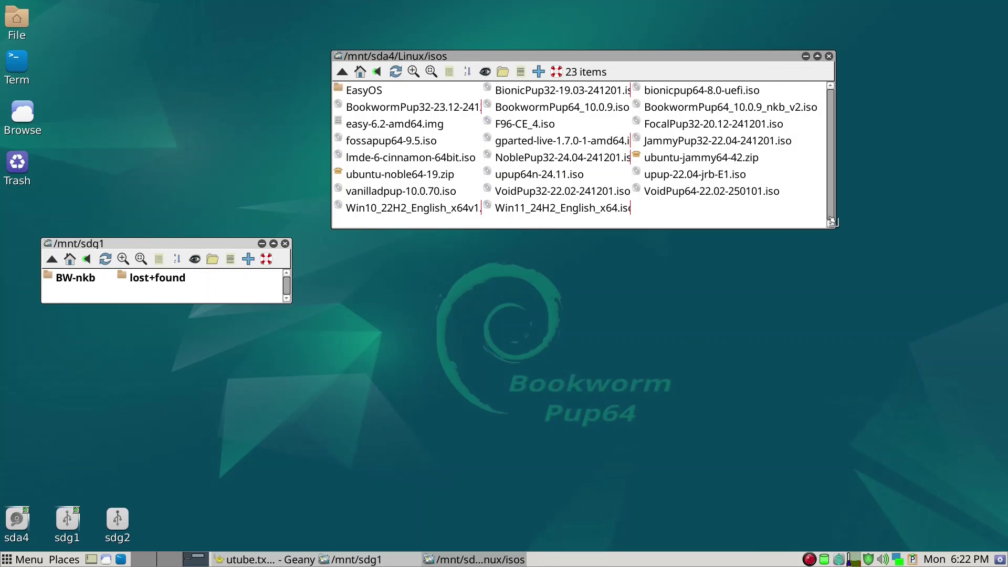
Mount the image BookwormPup64_10.0.9_nkb_v2.iso and place its file window clear of the sdg1 window
left_click(766, 108)
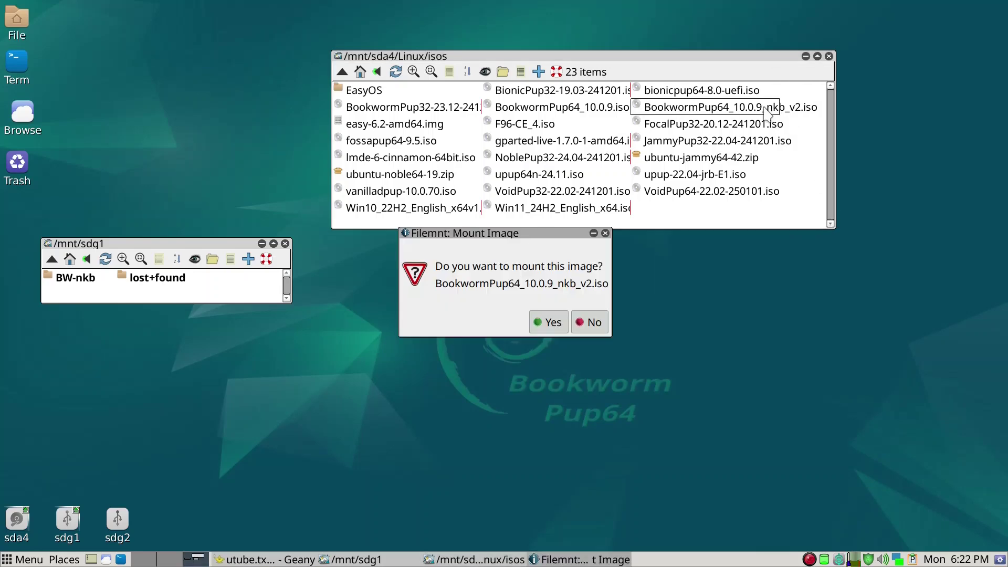
left_click(548, 322)
left_click_drag(428, 121, 640, 195)
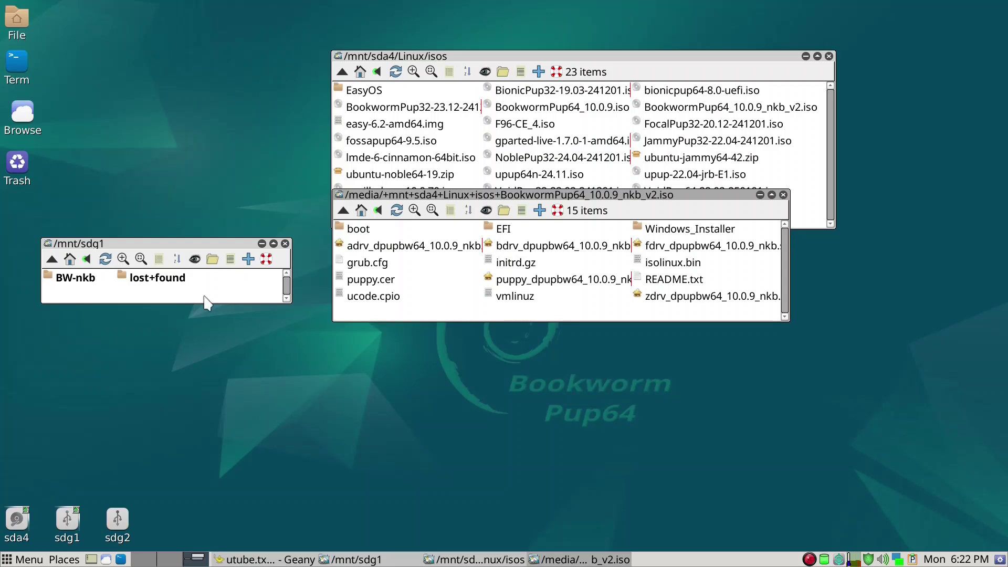
Copy the five dpupbw64 adrv, bdrv, puppy, fdrv and zdrv files plus vmlinuz, initrd.gz and ucode.cpio from the mounted ISO into BW-nkb
left_click(450, 251)
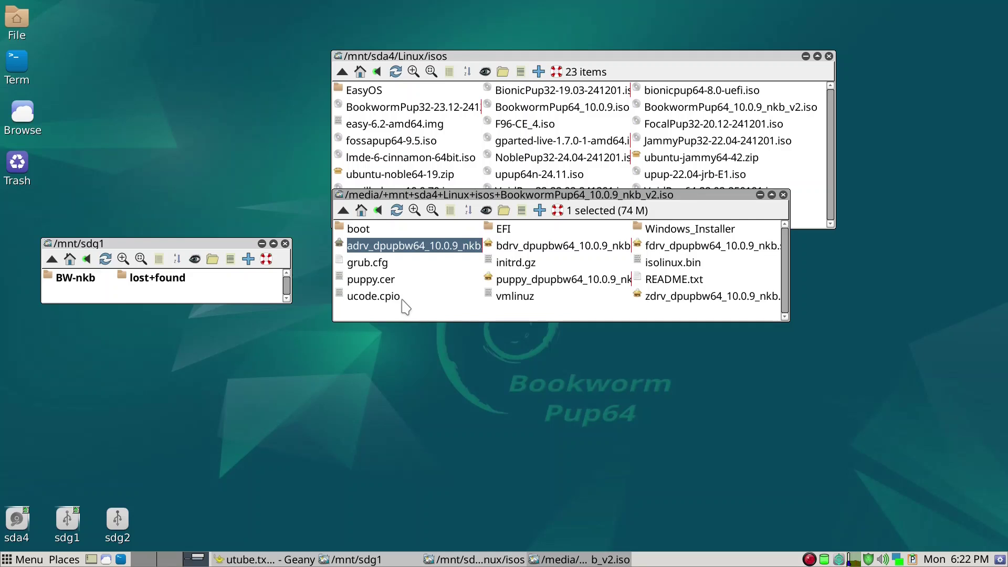
left_click(530, 247, "ctrl")
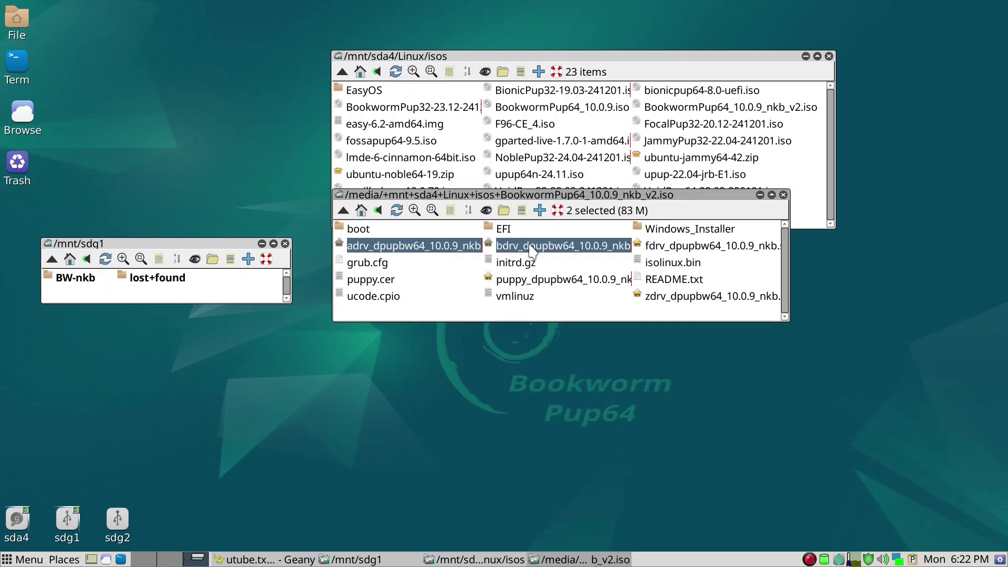
left_click(545, 285, "ctrl")
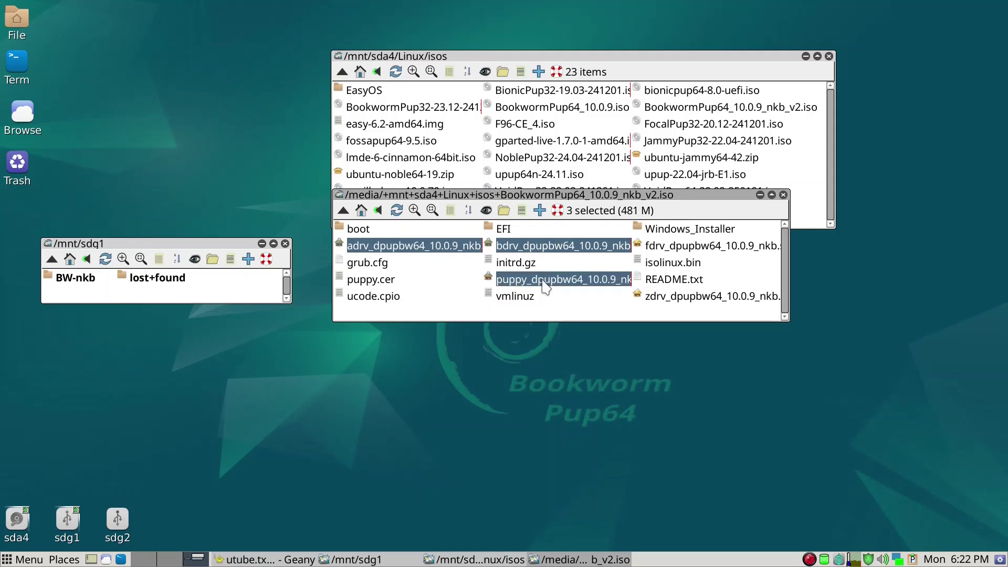
left_click(759, 250, "ctrl")
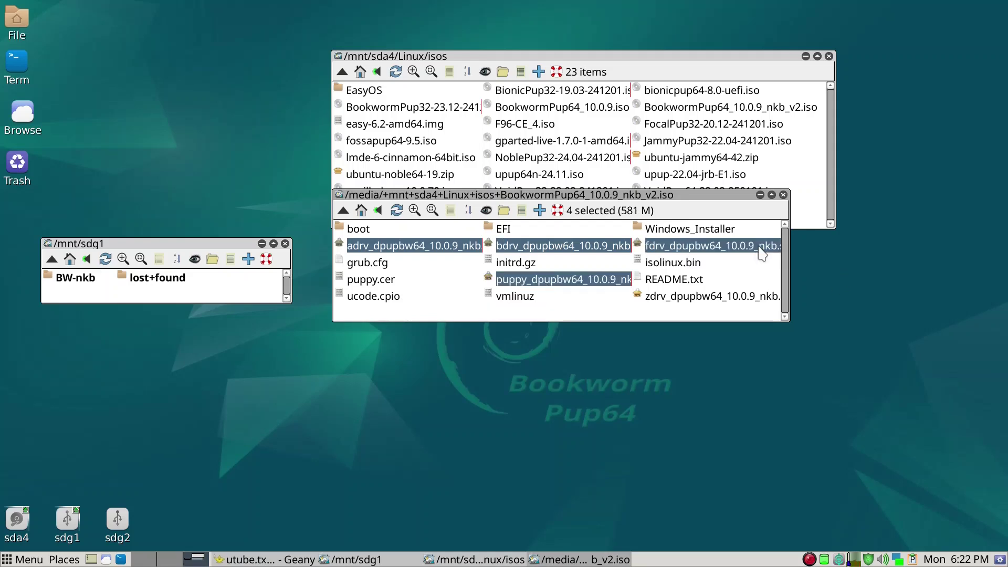
left_click(759, 297, "ctrl")
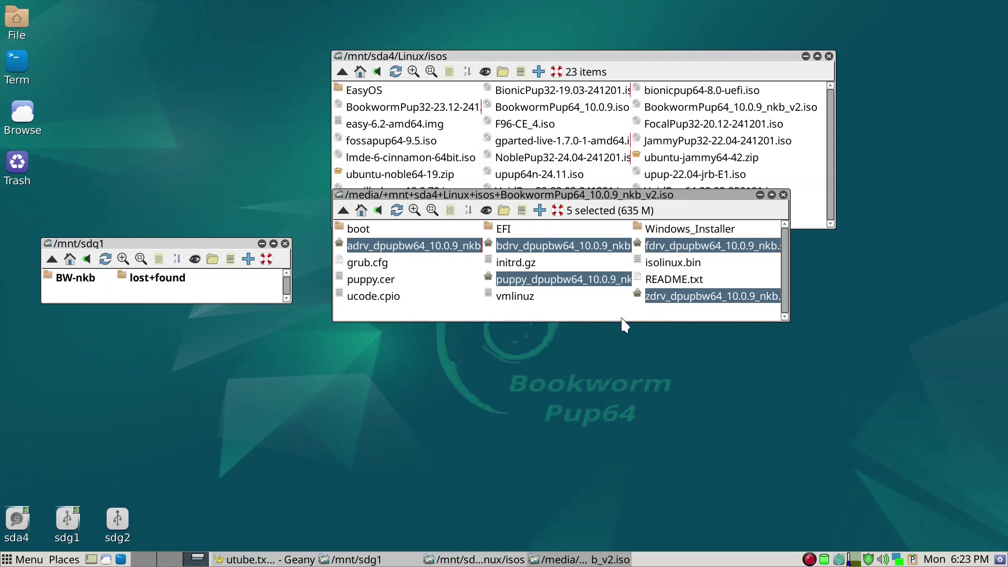
left_click(517, 297, "ctrl")
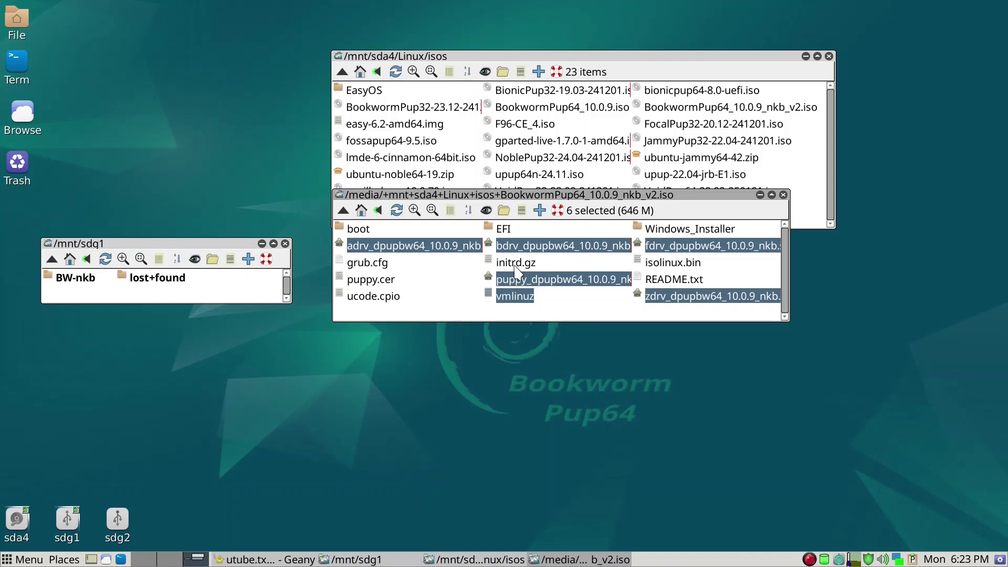
left_click(517, 268, "ctrl")
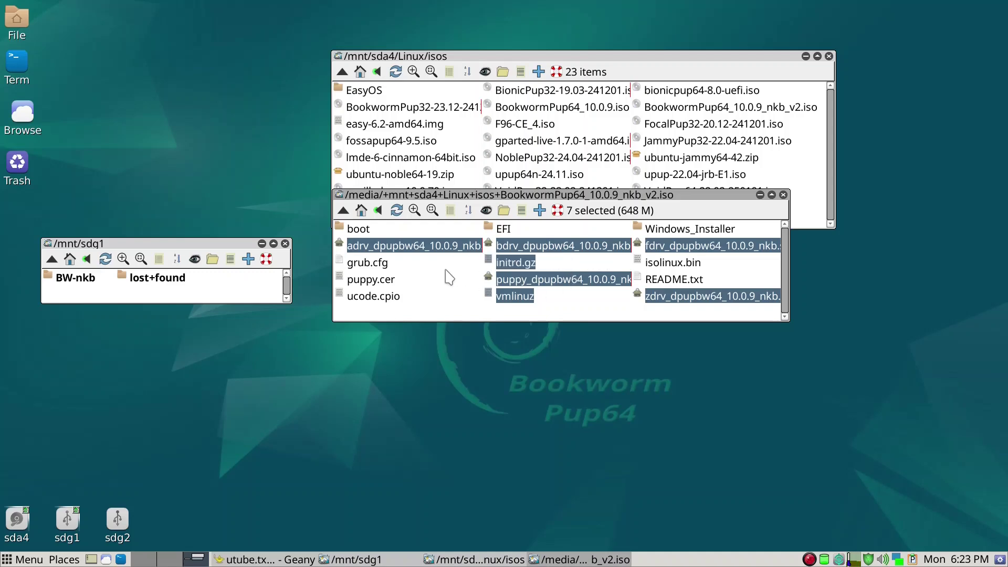
left_click(390, 298, "ctrl")
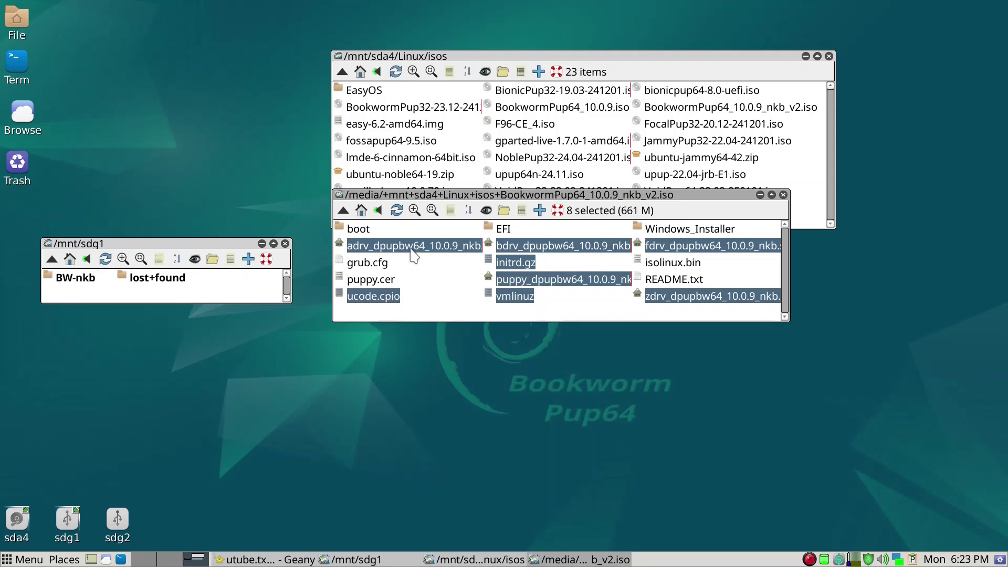
left_click_drag(411, 251, 80, 284)
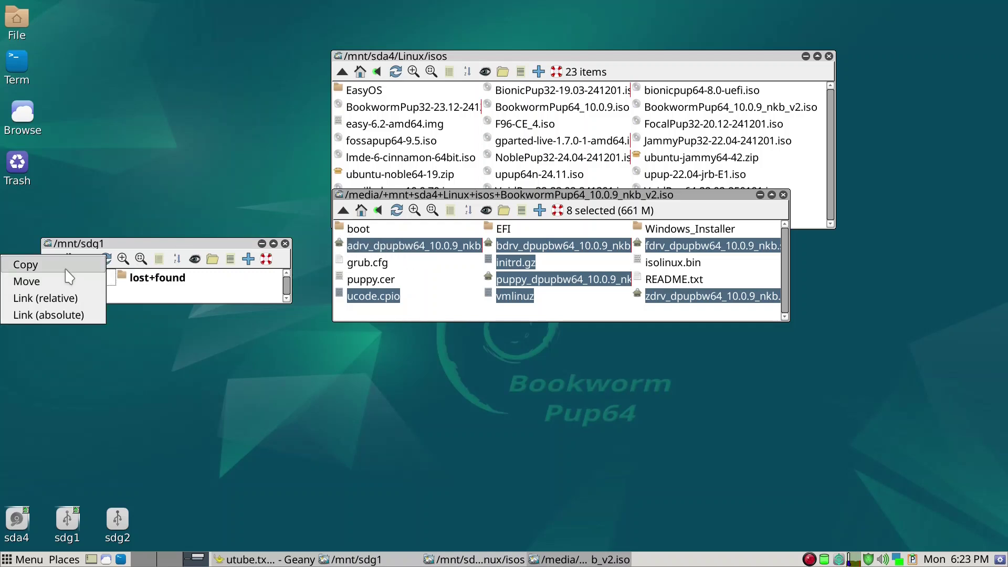
left_click(66, 267)
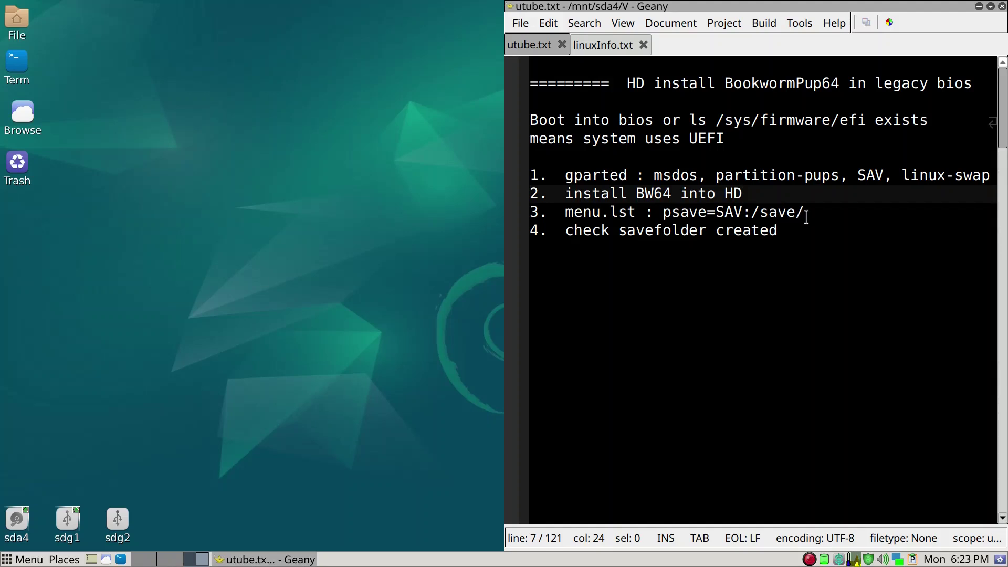
Insert "grub4dos:" before menu.lst in item 3 of the utube.txt notes and save the file
left_click(566, 214)
type("grub4dos")
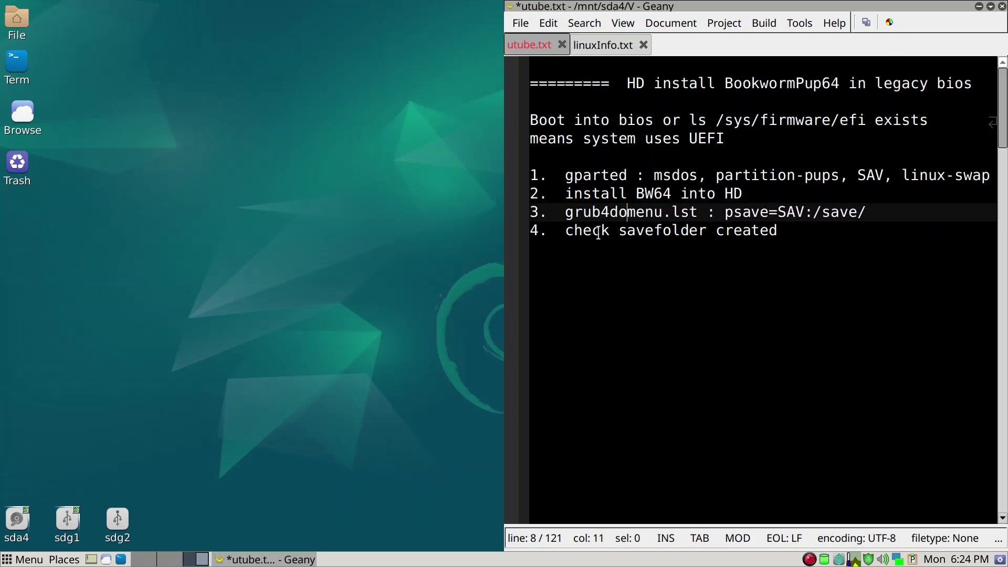
type(":")
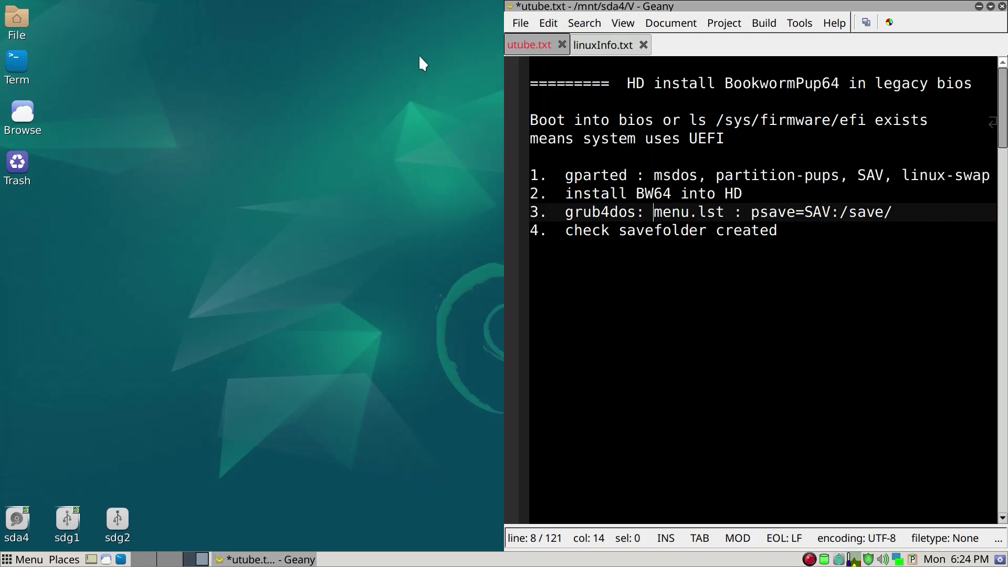
key("ctrl+s")
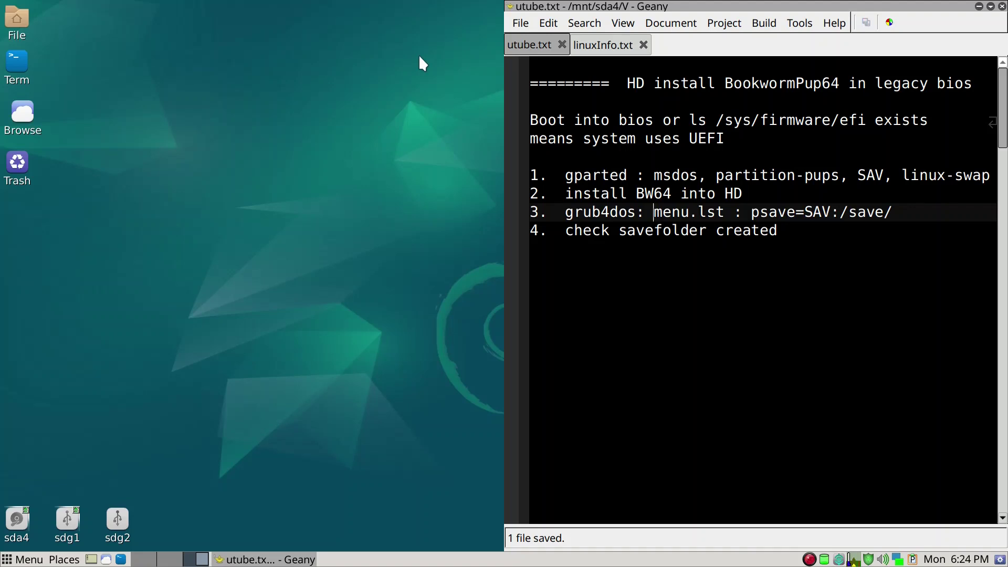
Clear the desktop, search the applications for "grub" and launch the Grub4Dos bootloader config
key("super+d")
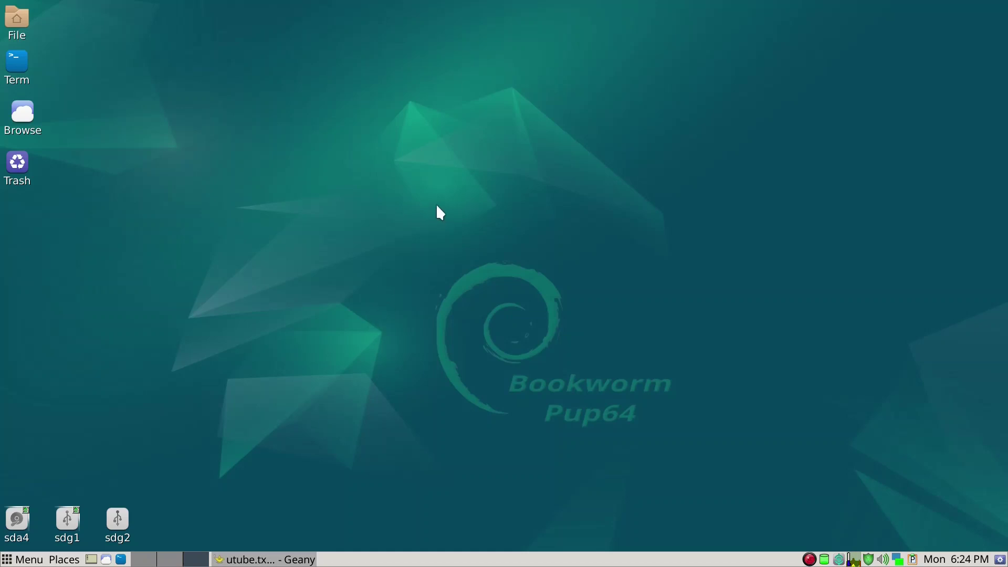
key("ctrl+space")
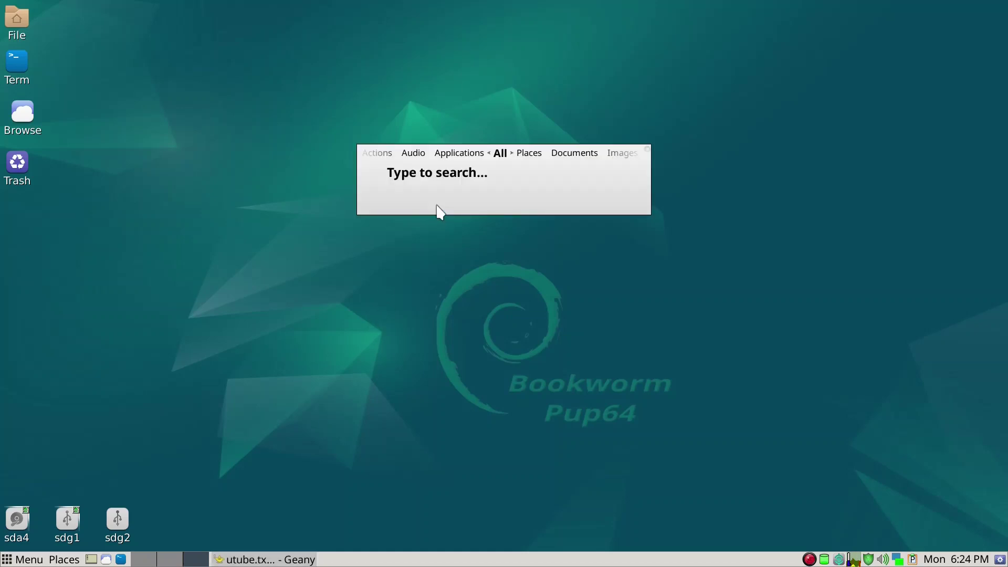
type("grub")
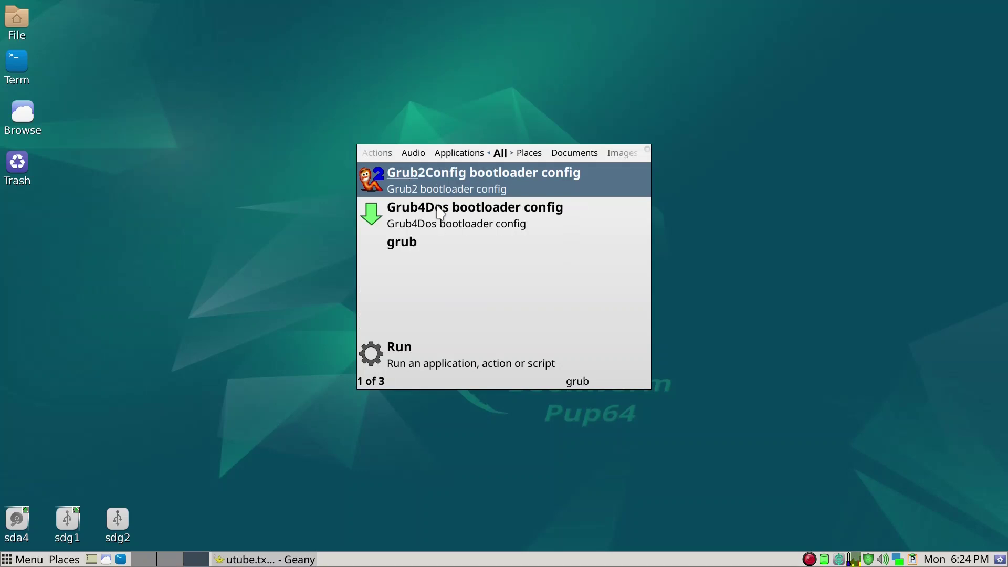
key("Down")
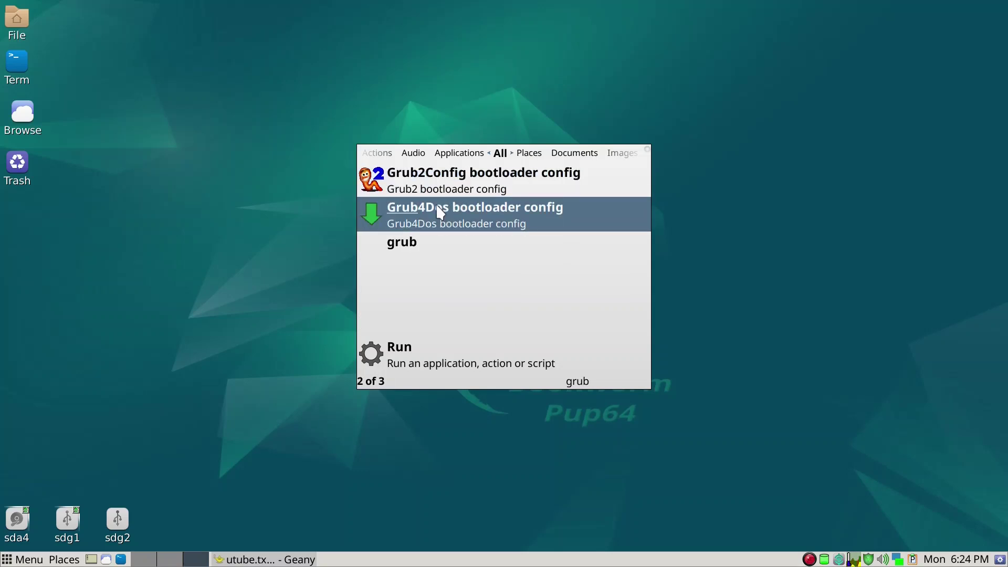
key("Return")
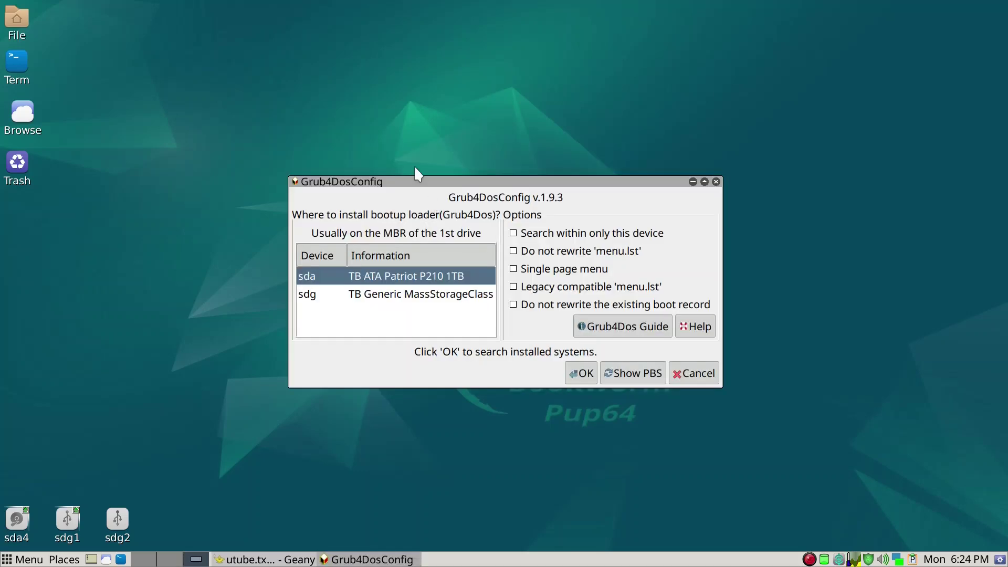
Target sdg with searching limited to this device and a legacy compatible menu.lst, and start the search for installed systems
left_click_drag(415, 179, 410, 130)
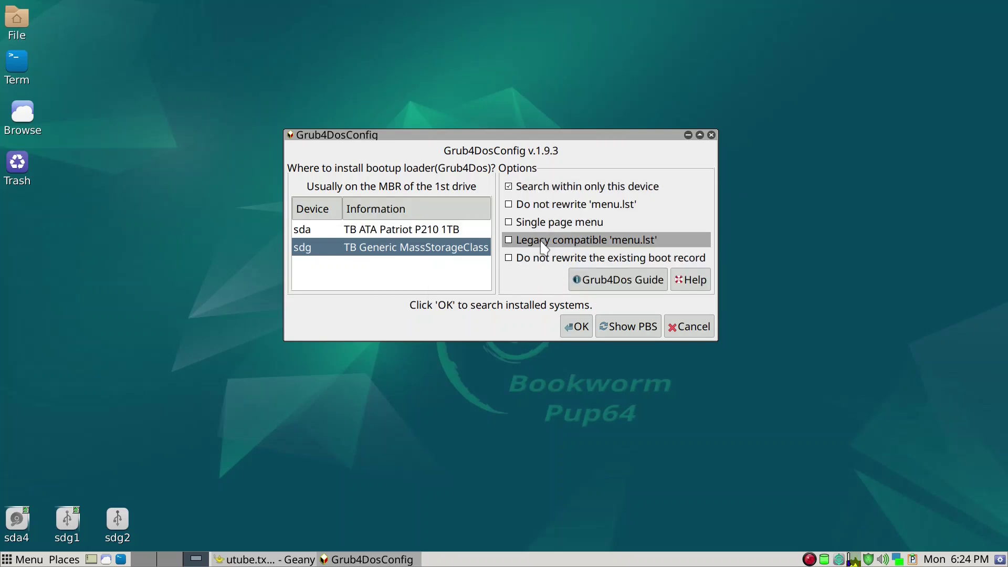
left_click(582, 240)
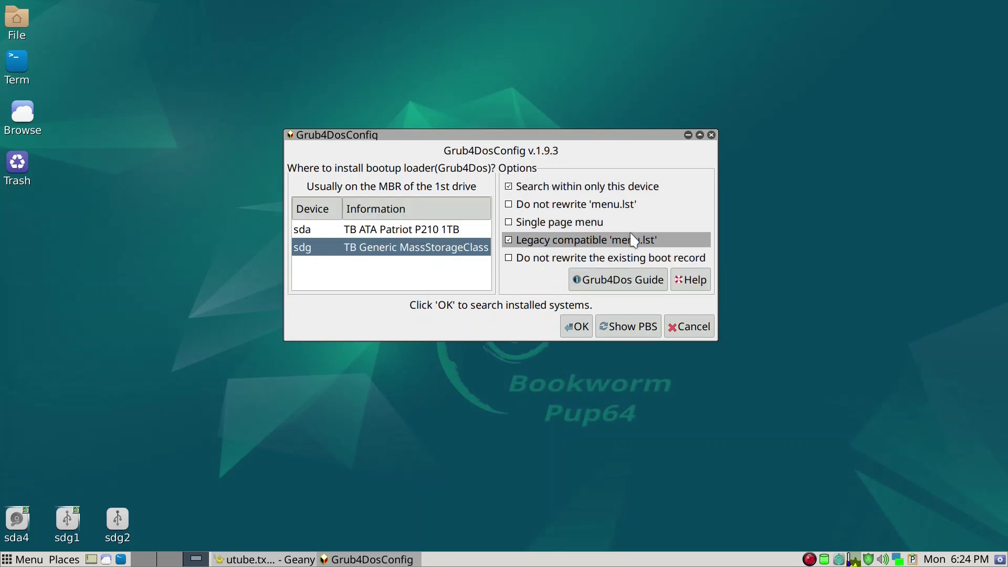
left_click(574, 332)
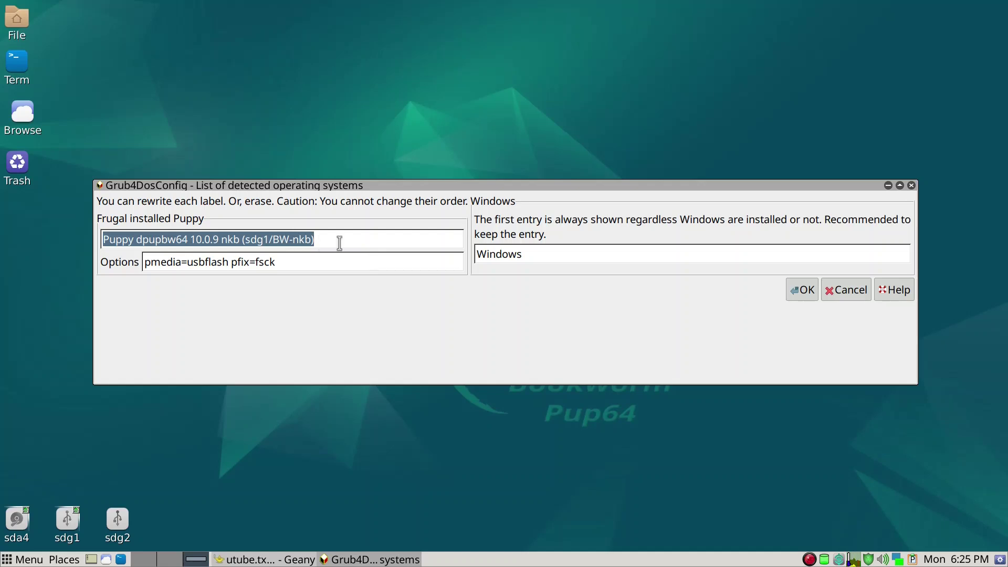
Shorten the frugal Puppy entry's label to BW-nkb and install the Grub4Dos boot loader on sdg
left_click(273, 241)
key("BackSpace")
key("BackSpace")
key("BackSpace")
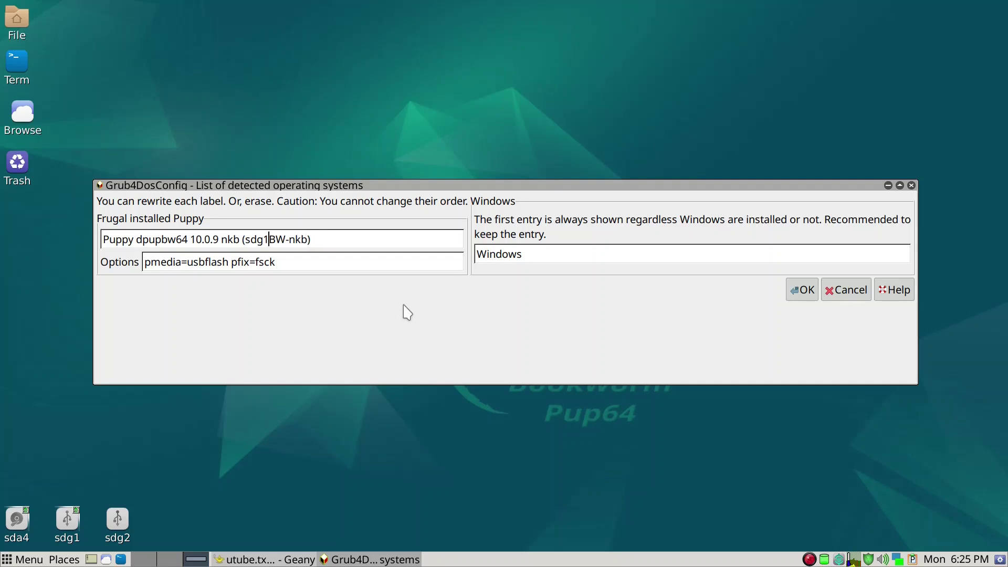
key("BackSpace")
key("BackSpace")
key("BackSpace")
key("BackSpace")
key("BackSpace")
key("BackSpace")
key("BackSpace")
key("BackSpace")
key("BackSpace")
key("BackSpace")
key("BackSpace")
key("BackSpace")
key("BackSpace")
key("BackSpace")
key("BackSpace")
key("BackSpace")
key("BackSpace")
key("BackSpace")
key("BackSpace")
key("BackSpace")
left_click(252, 243)
key("BackSpace")
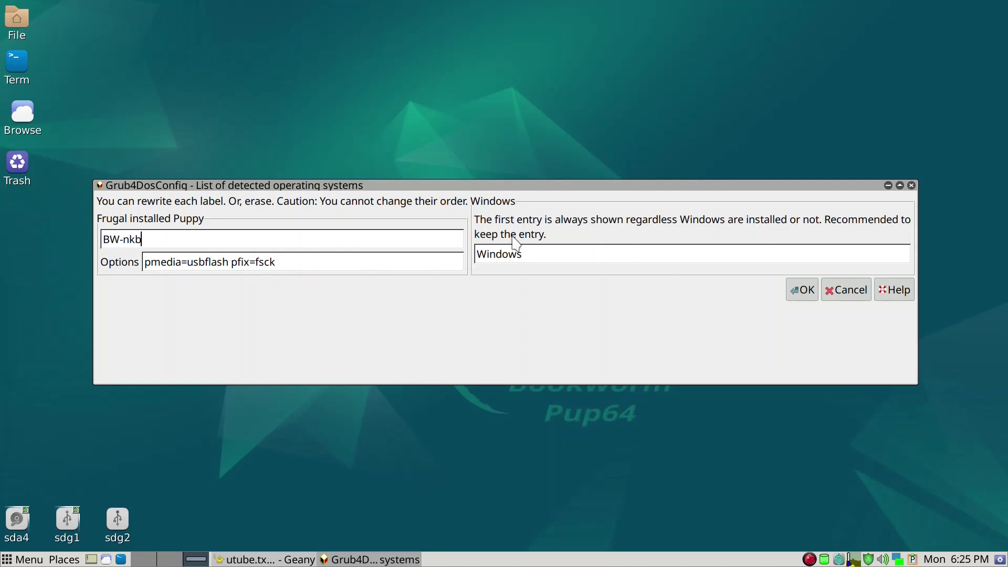
left_click(804, 291)
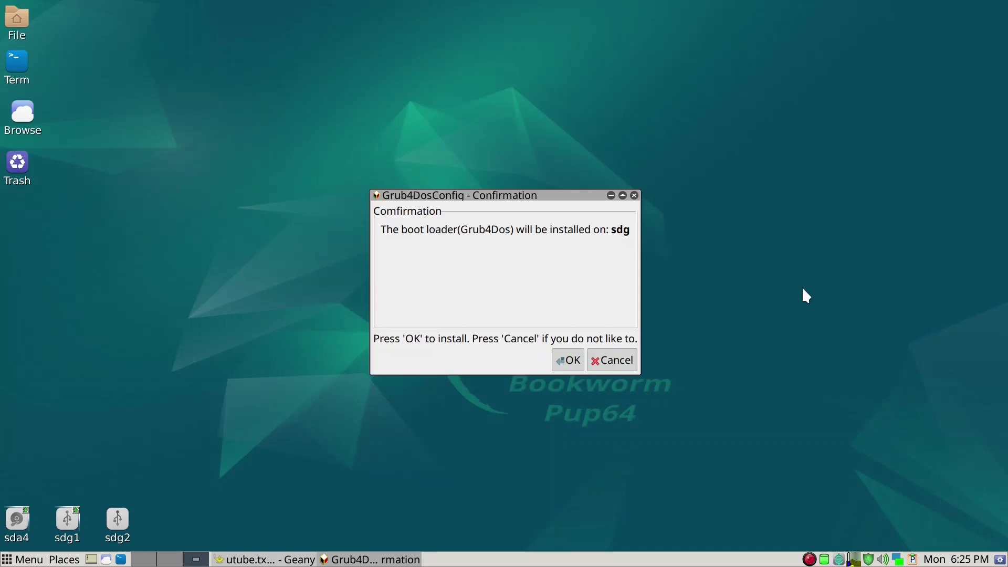
left_click(577, 366)
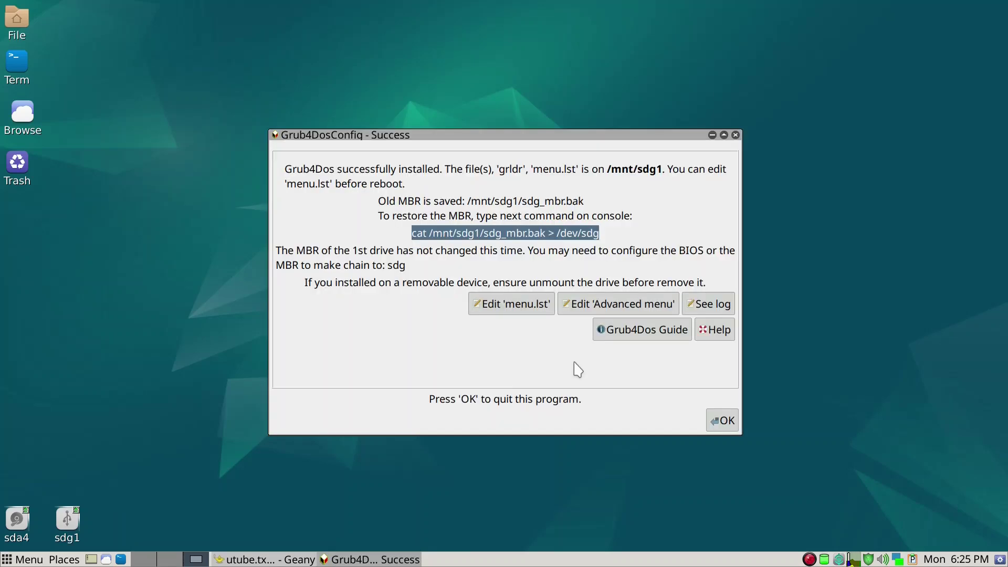
Open the generated menu.lst for editing and delete its entire Windows section along with a leftover blank line
left_click(512, 309)
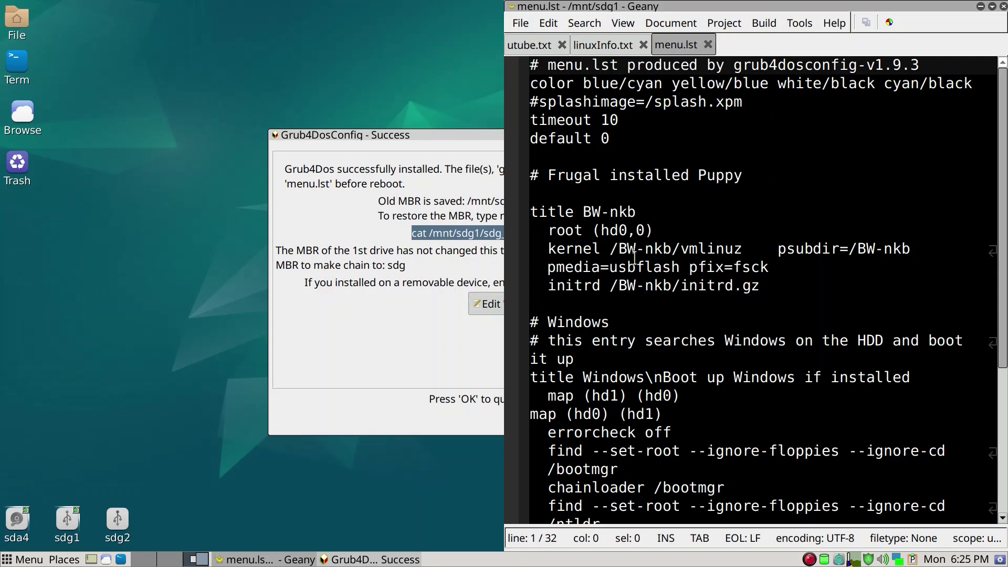
scroll(643, 274, "down", 3)
scroll(644, 299, "down", 2)
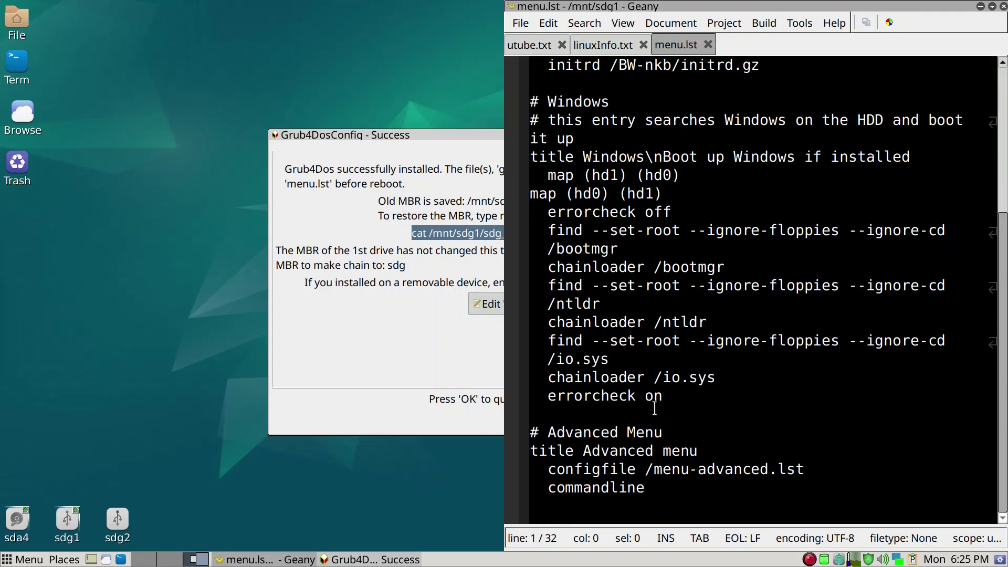
left_click_drag(665, 397, 504, 103)
key("Delete")
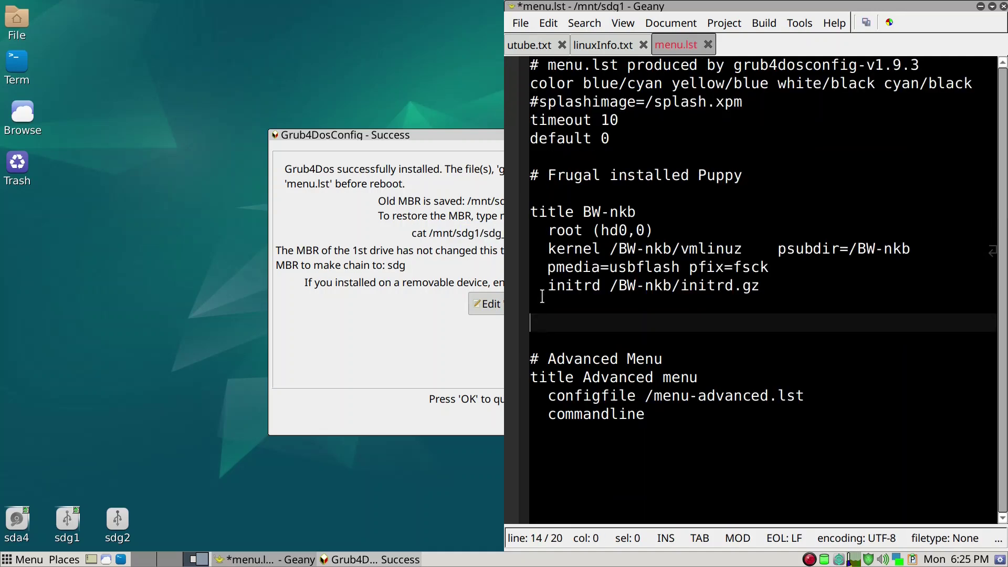
key("Delete")
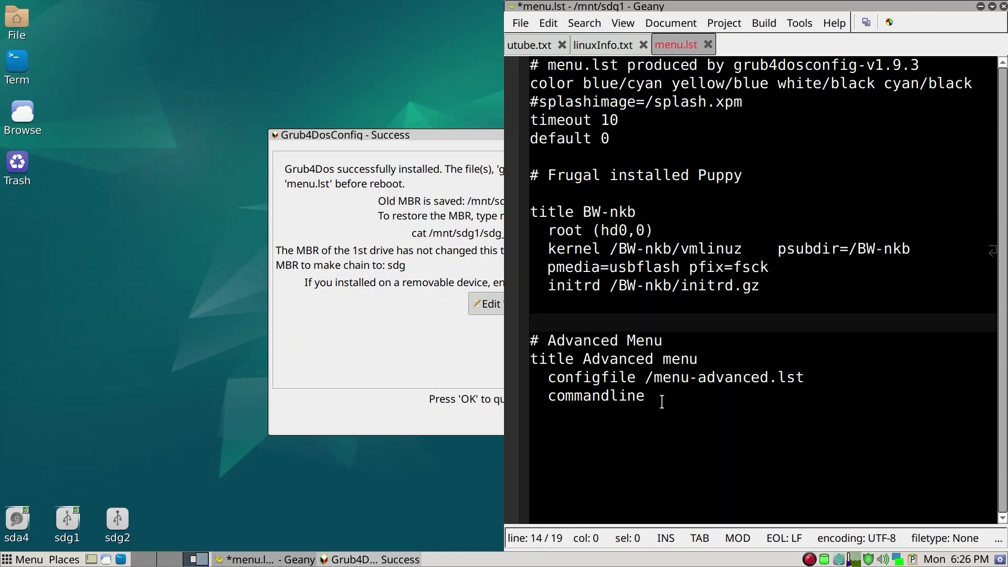
Delete the Advanced Menu section from menu.lst and quit Grub4DosConfig
left_click_drag(662, 397, 519, 334)
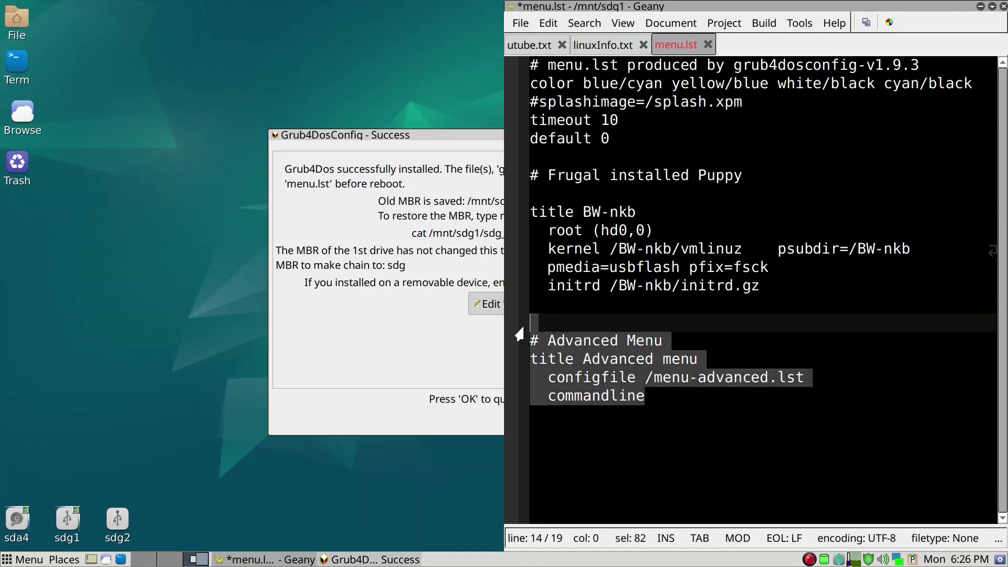
key("Delete")
key("BackSpace")
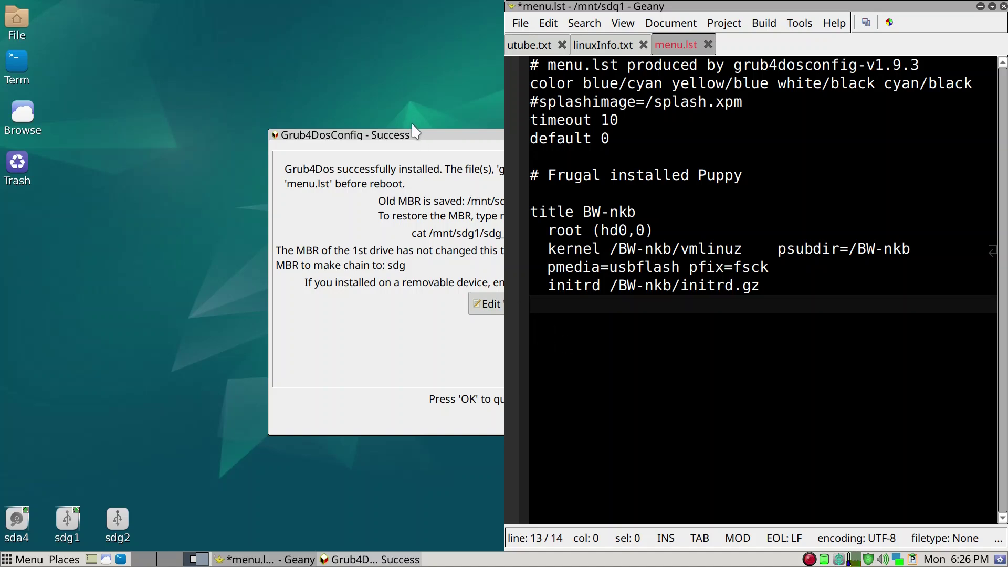
left_click_drag(414, 137, 327, 136)
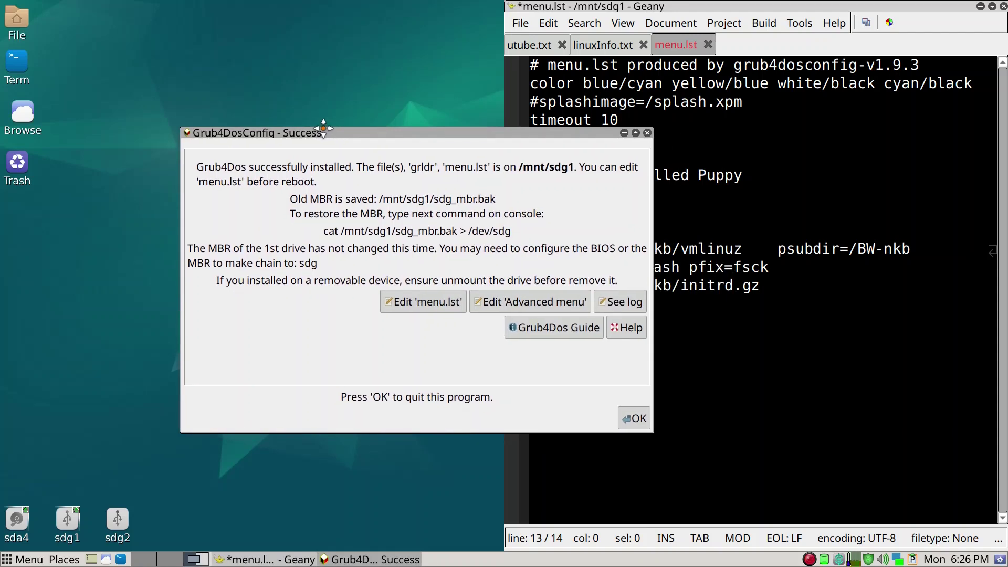
left_click(645, 419)
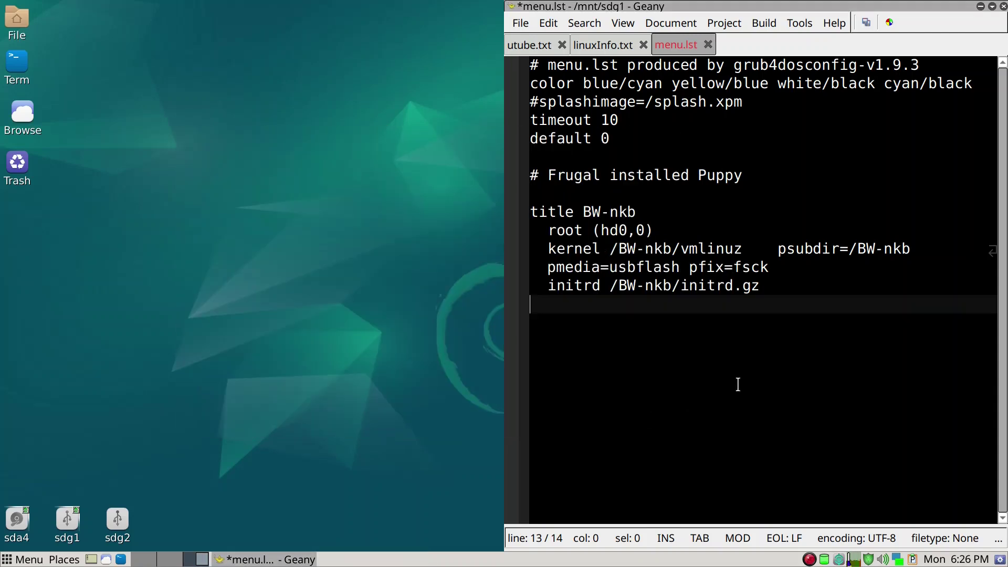
Insert the option psave=SAV:/save/ before pfix=fsck in the BW-nkb kernel line of menu.lst
left_click(689, 267)
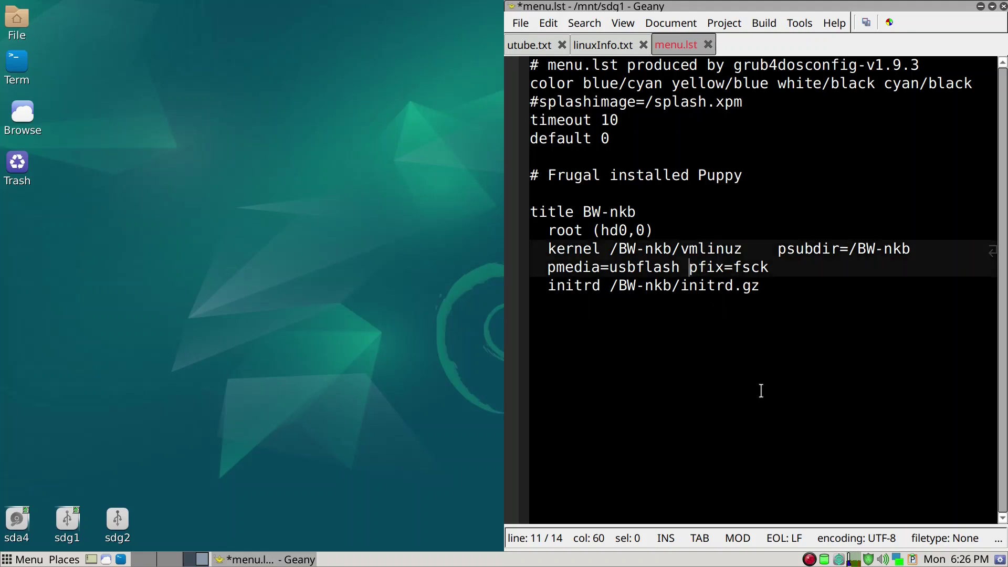
type("psave")
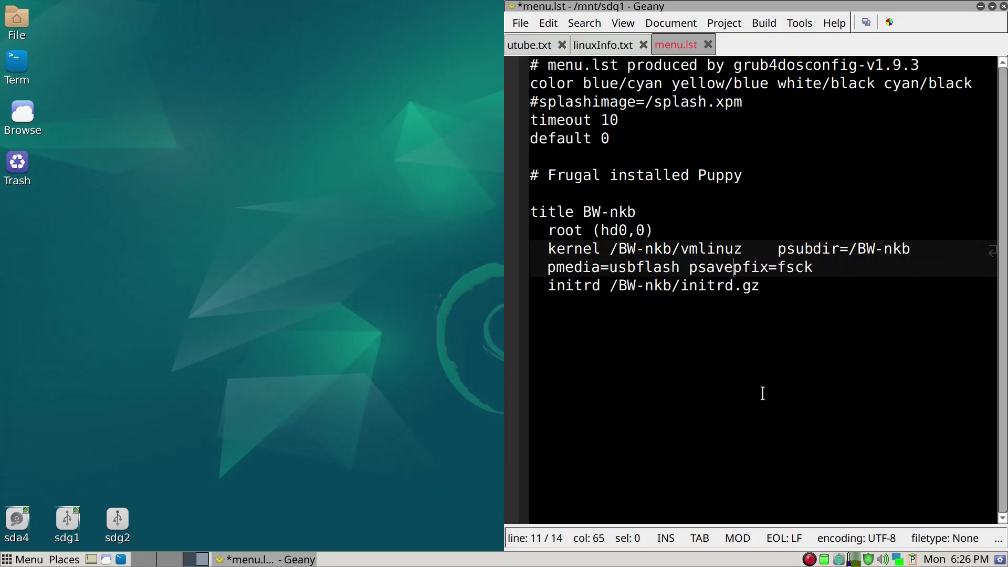
type("=")
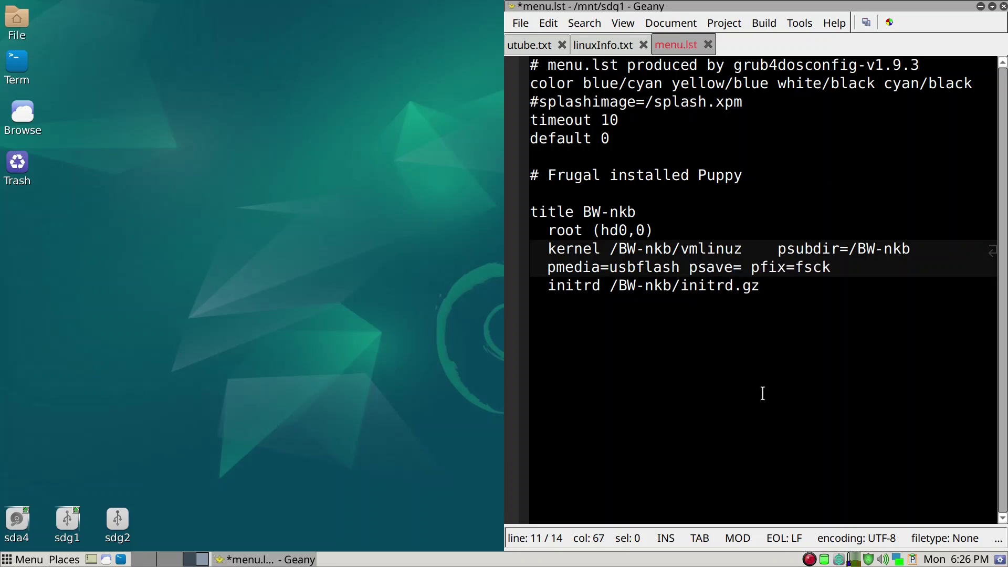
key("BackSpace")
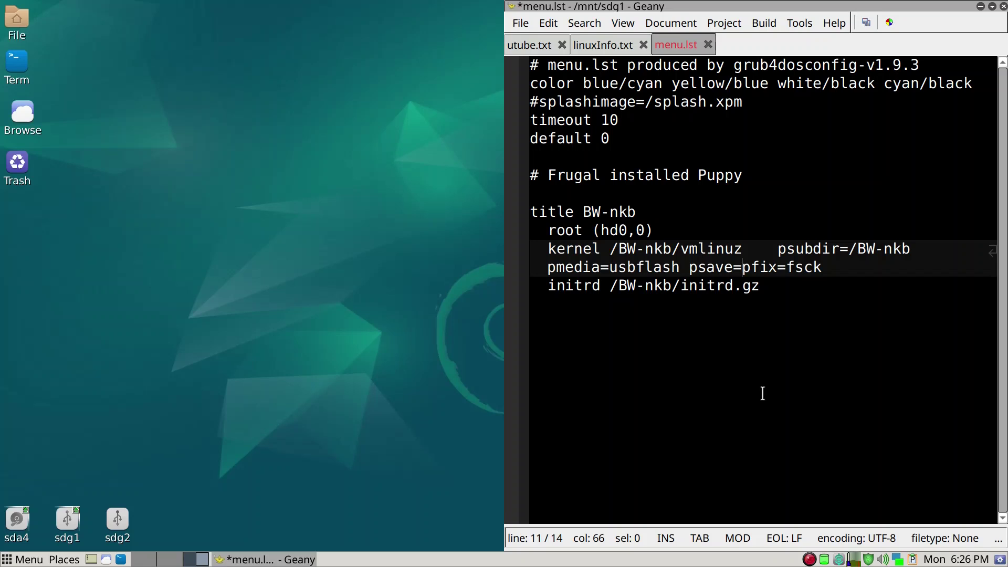
type("SAV")
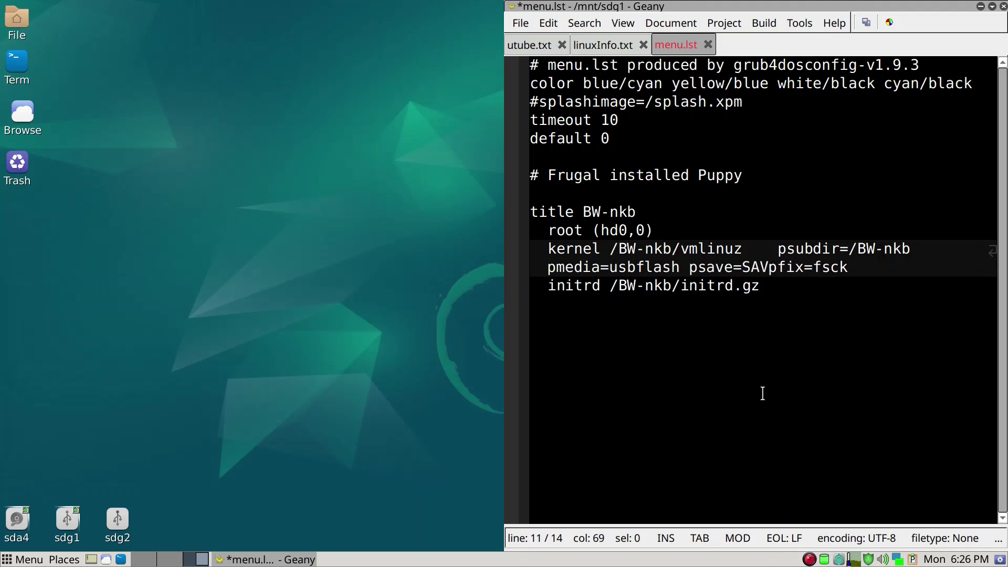
type(":")
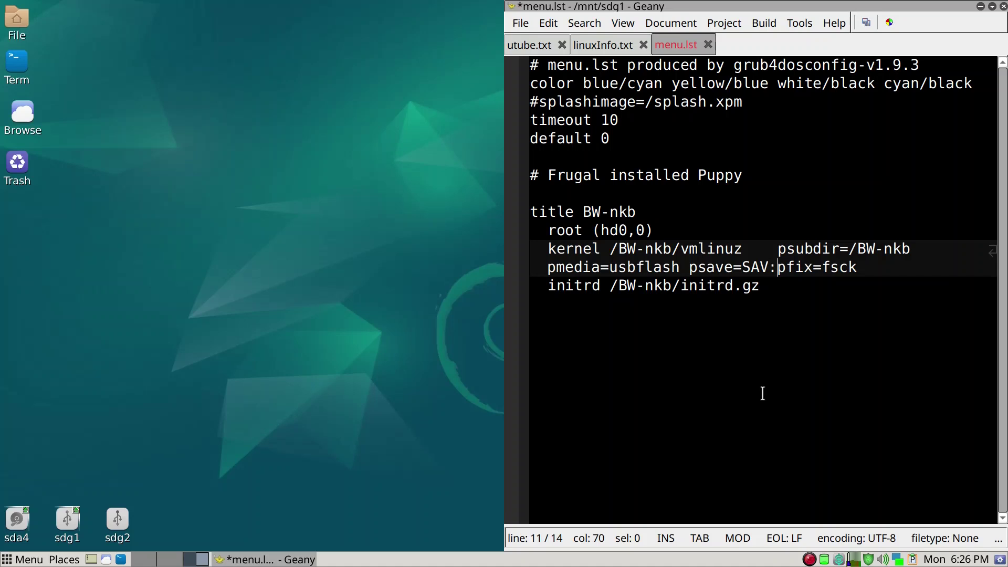
type("/save")
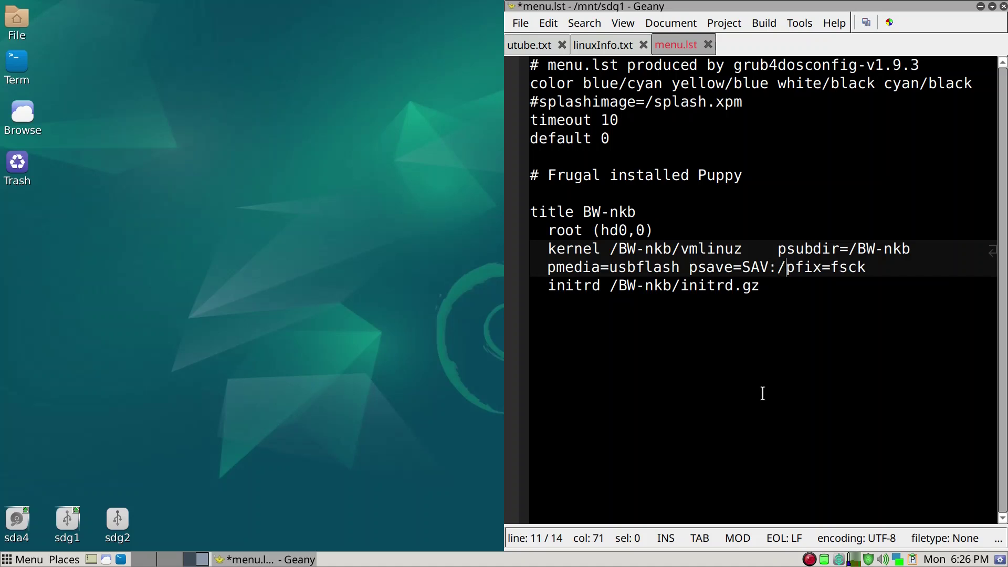
type("/")
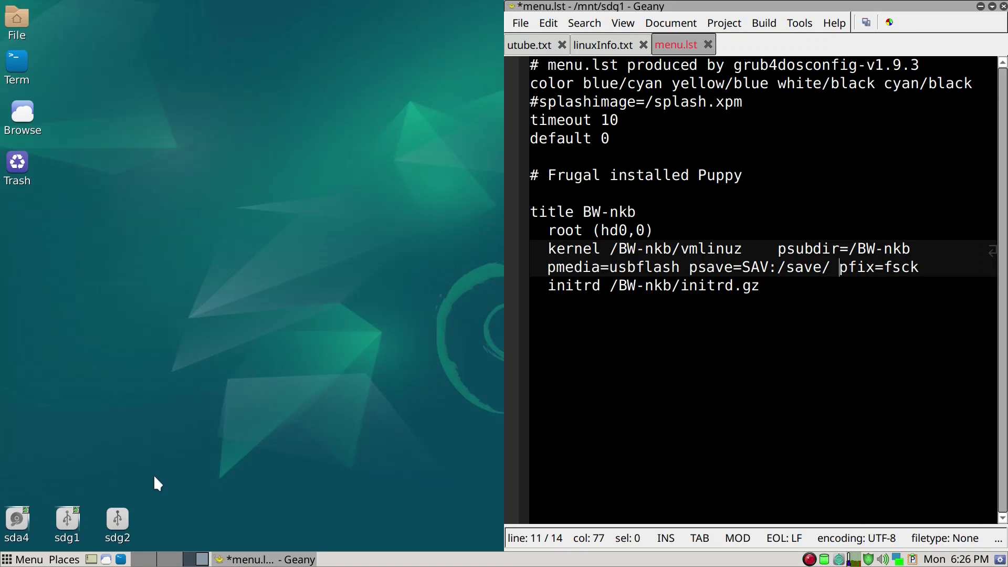
Mount sdg2, create a folder named save at its top level, and close the partition's file window
left_click(117, 517)
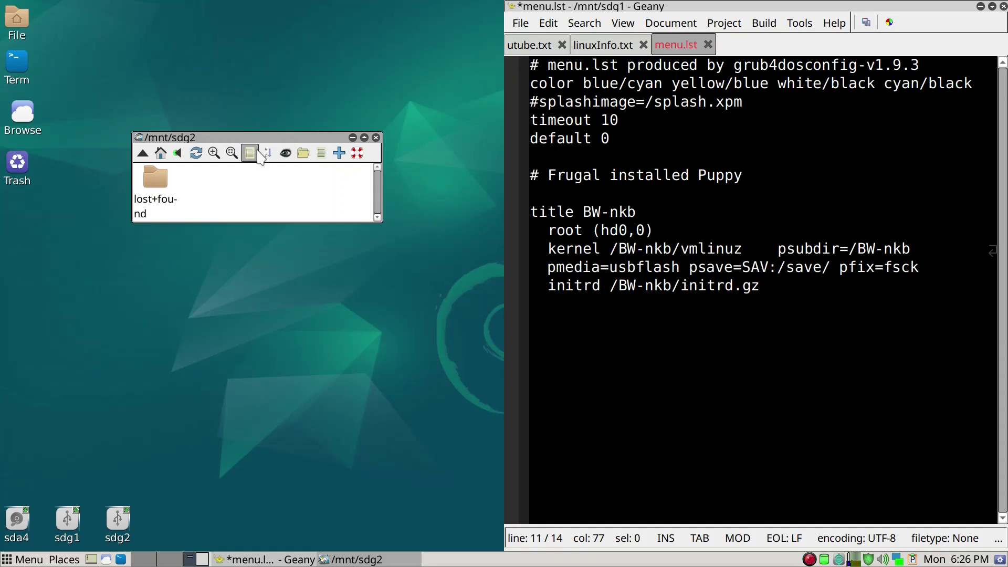
right_click(266, 179)
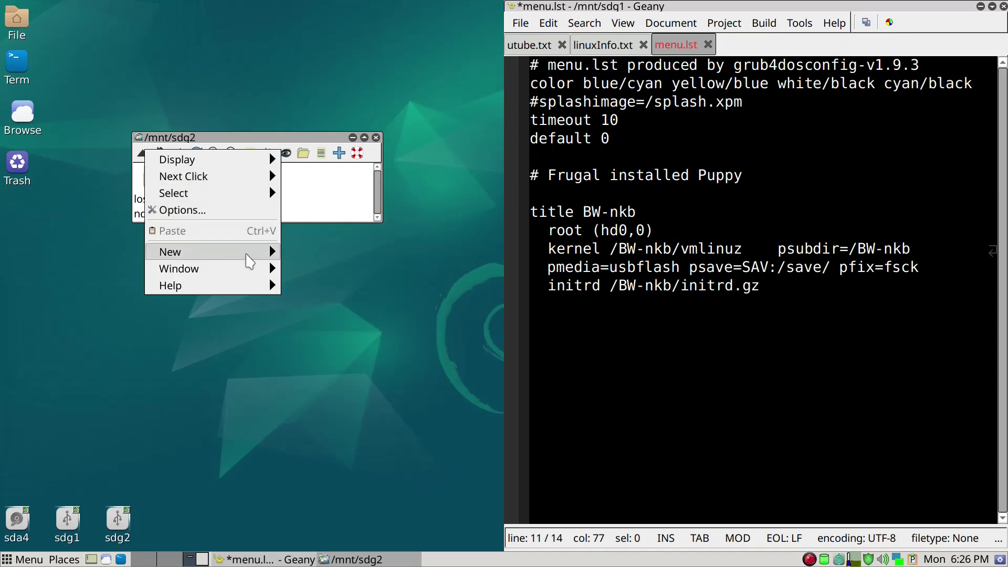
mouse_move(250, 259)
left_click(312, 254)
type("save")
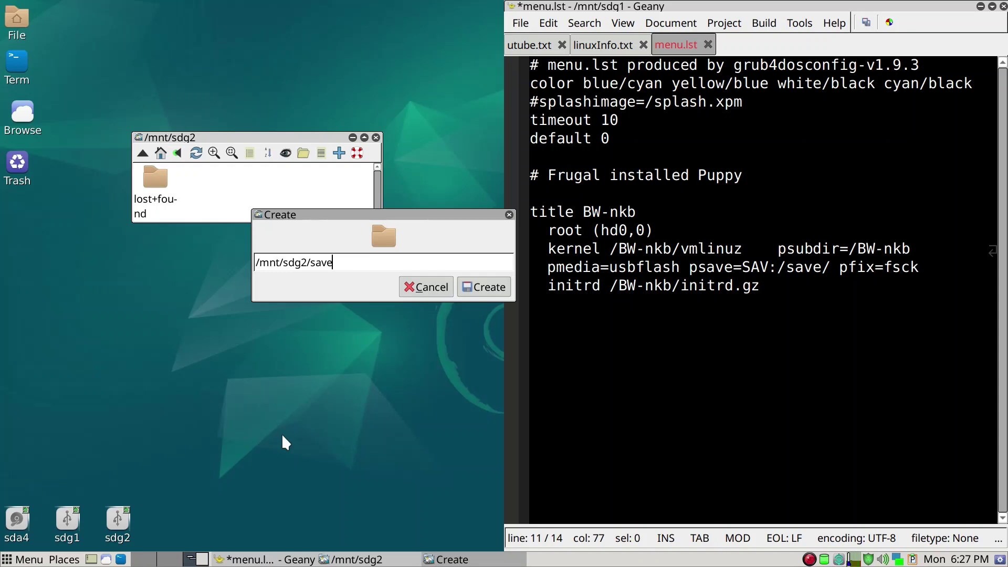
left_click(483, 287)
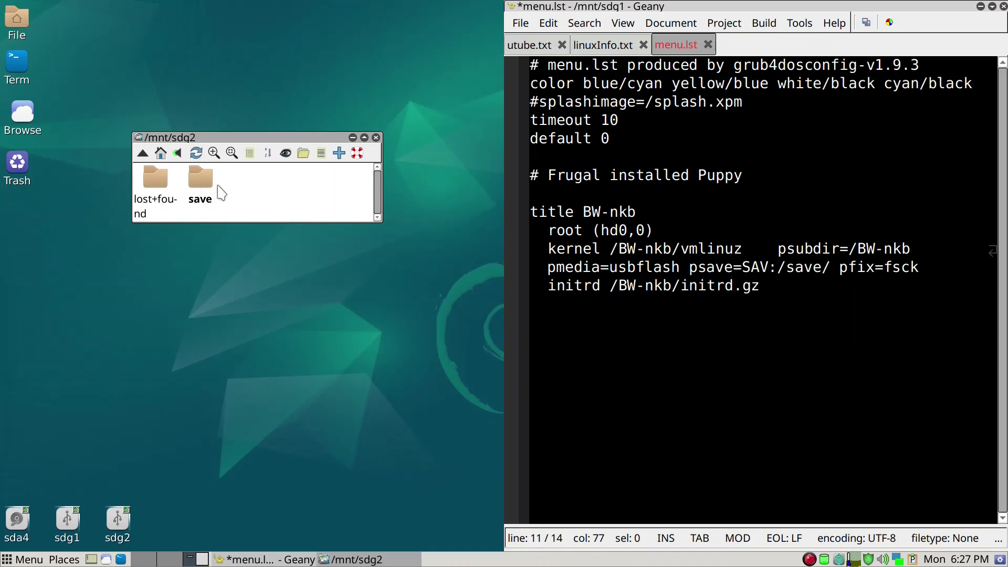
left_click(376, 138)
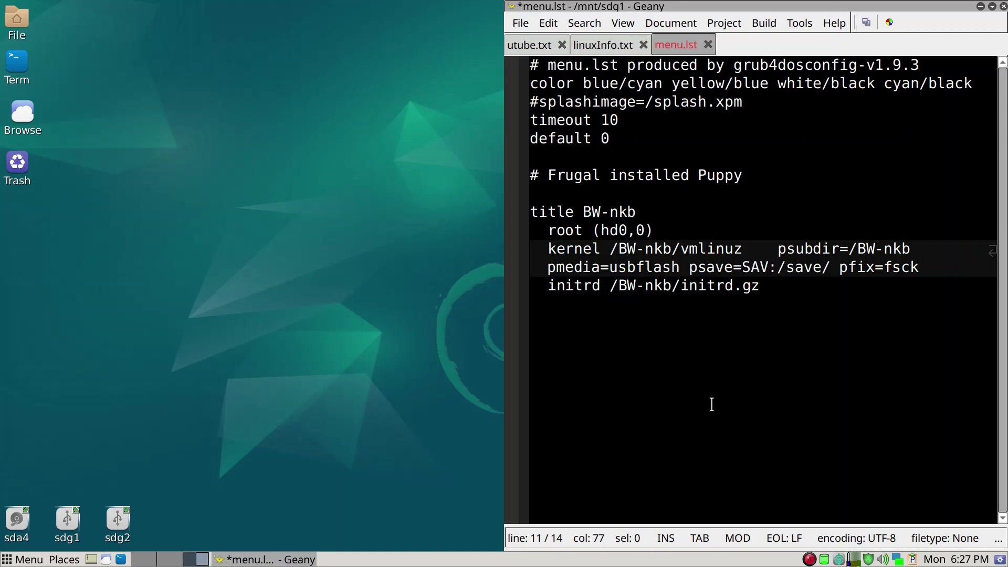
Save menu.lst, then return to the installation checklist in utube.txt and go to its savefolder check
key("ctrl+s")
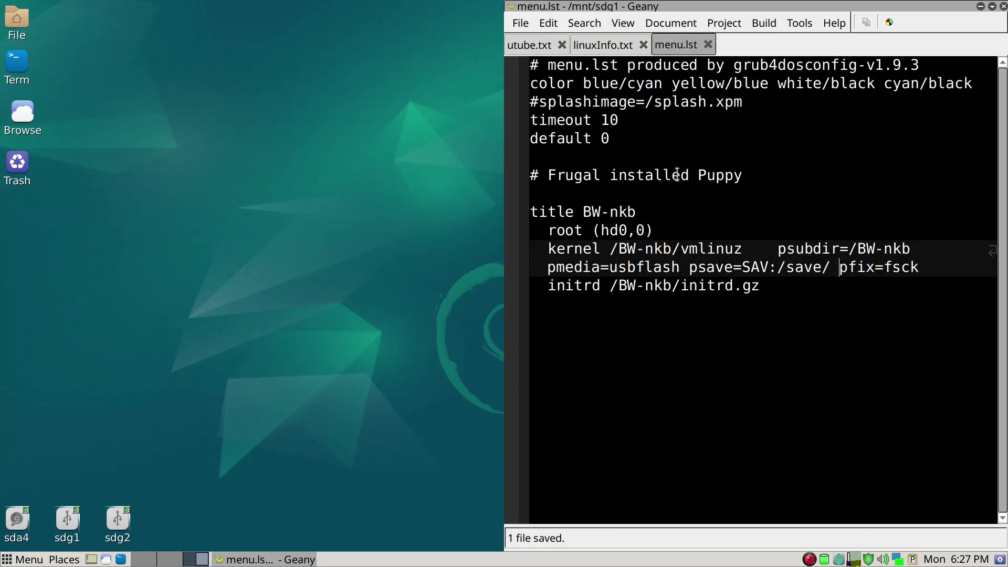
left_click(523, 44)
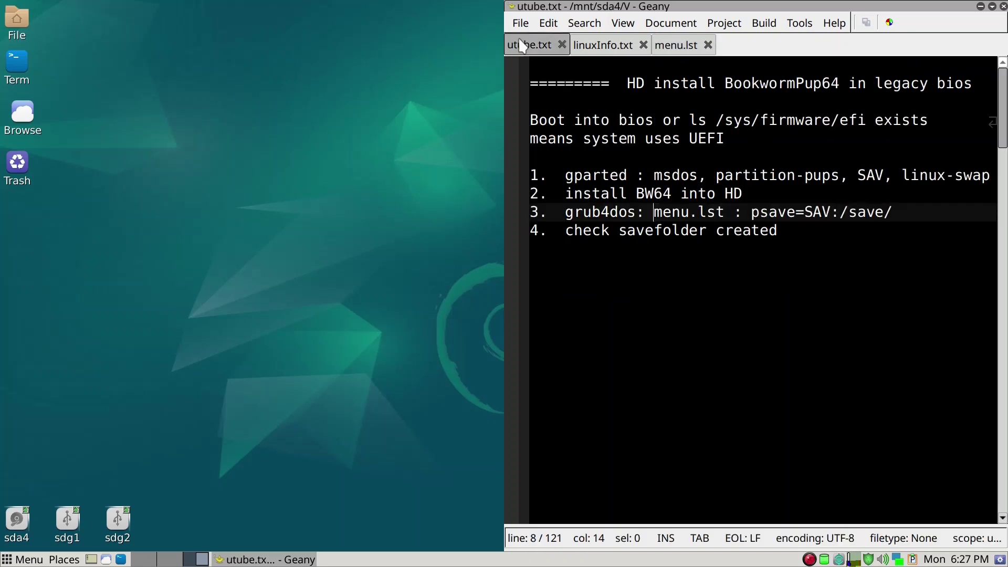
left_click(899, 214)
left_click_drag(947, 6, 713, 18)
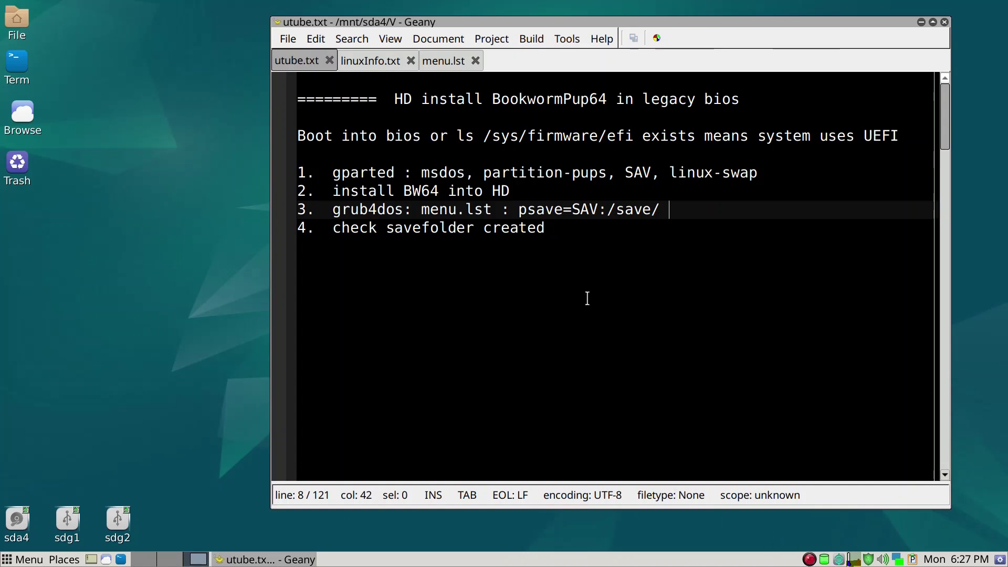
left_click(552, 229)
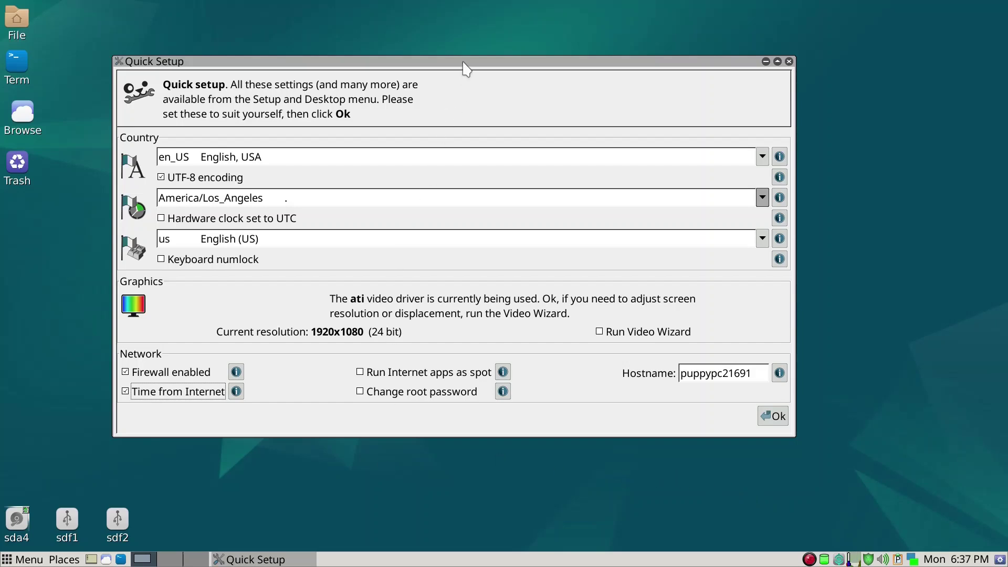
Accept Quick Setup with America/Los_Angeles as the time zone
left_click_drag(466, 68, 473, 68)
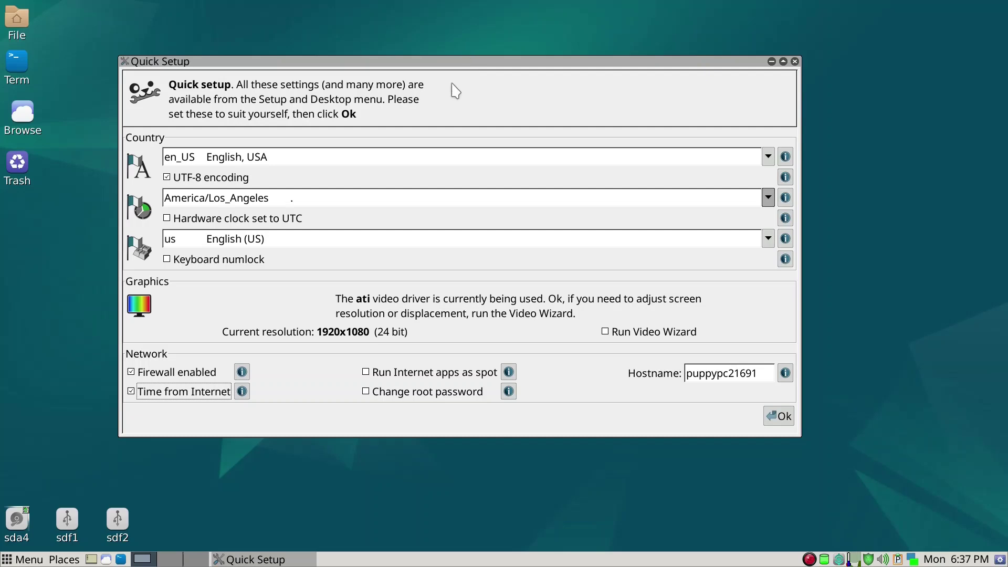
left_click(273, 198)
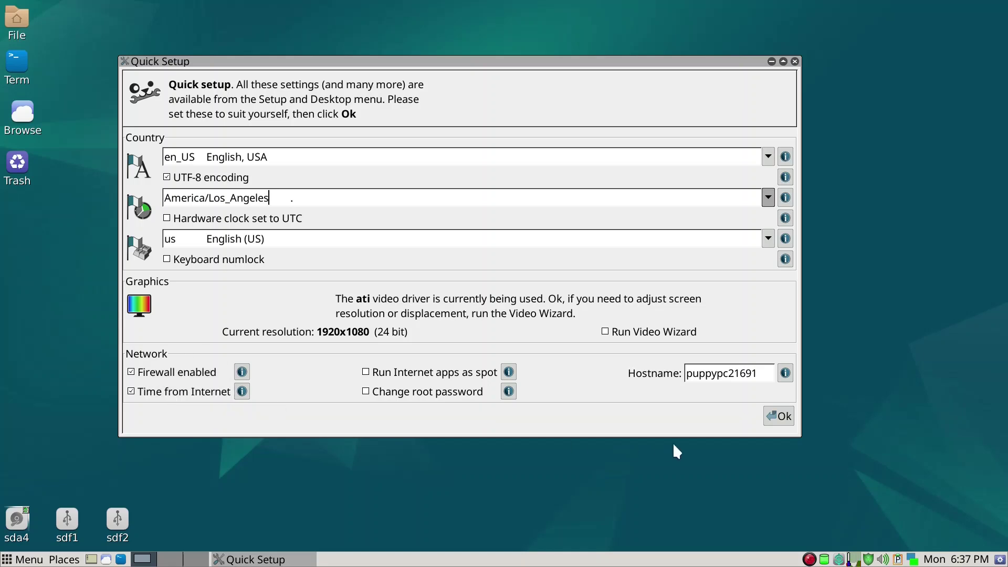
left_click(780, 417)
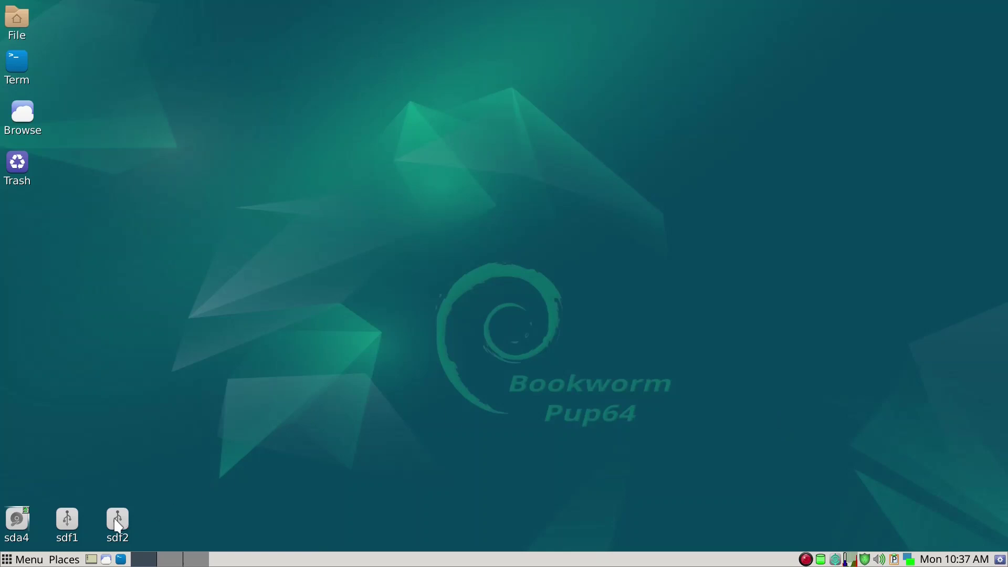
Set the sdf1 and sdf2 partitions to mount at boot in the Pmount Puppy Drive Mounter and close it
right_click(73, 531)
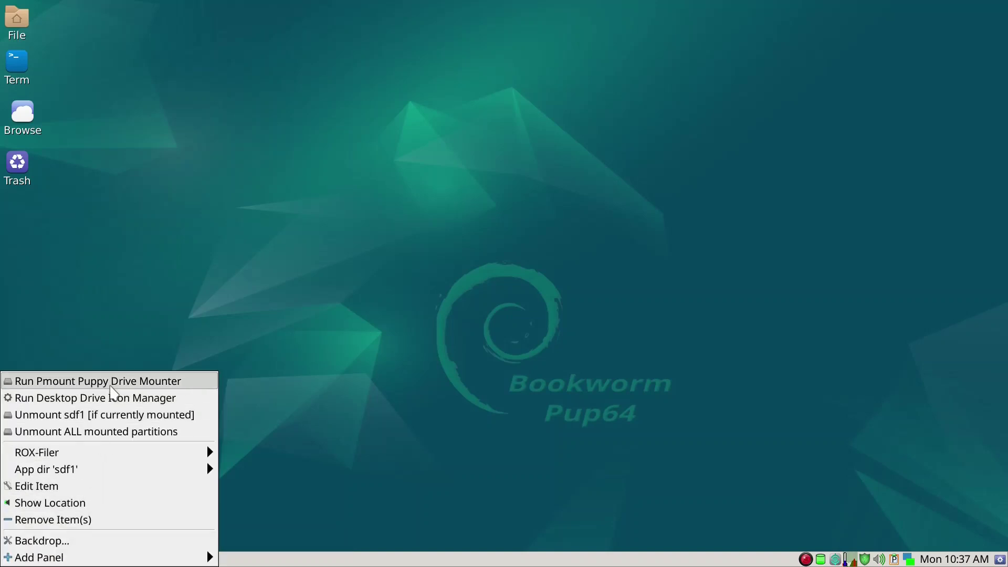
left_click(111, 382)
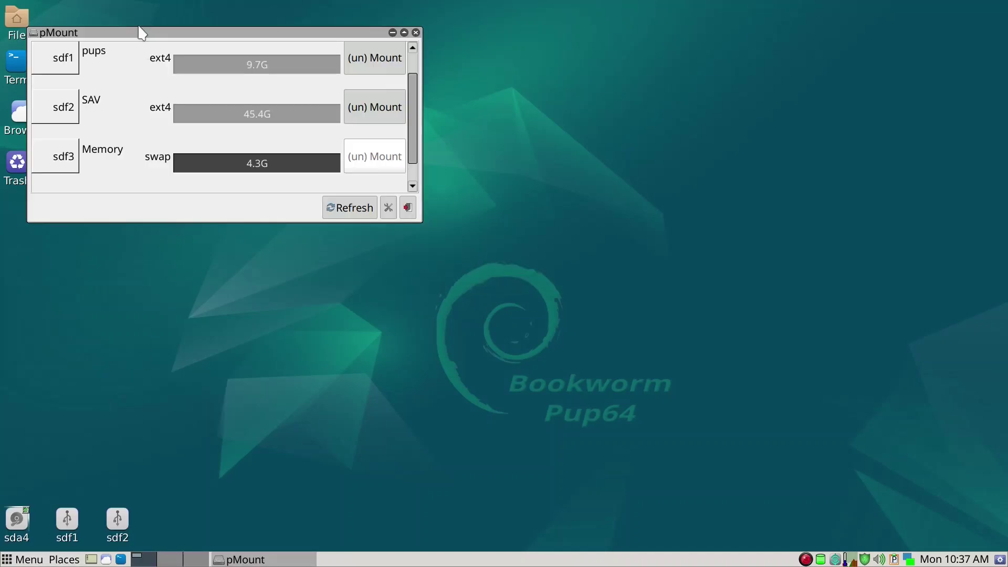
left_click(58, 59)
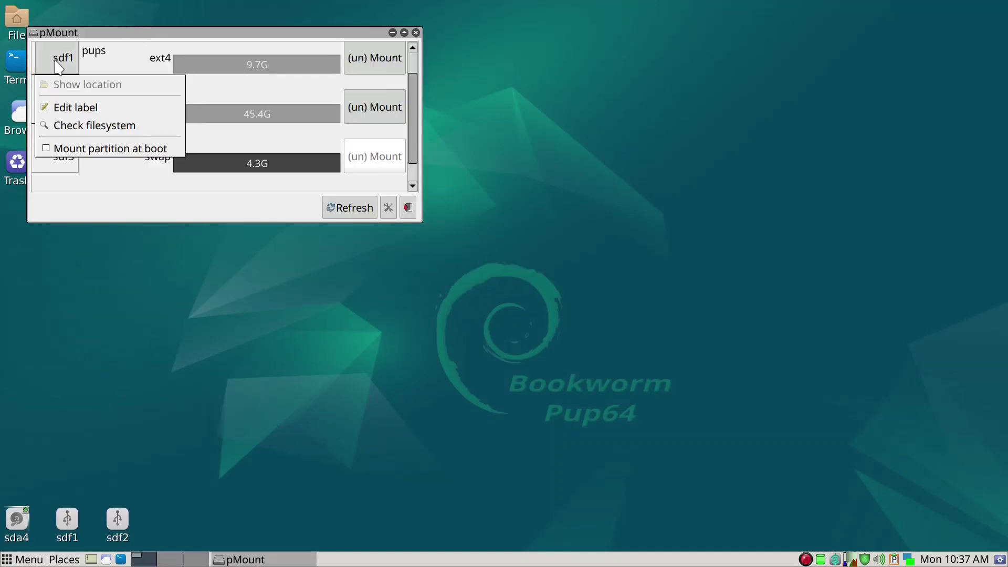
left_click(47, 153)
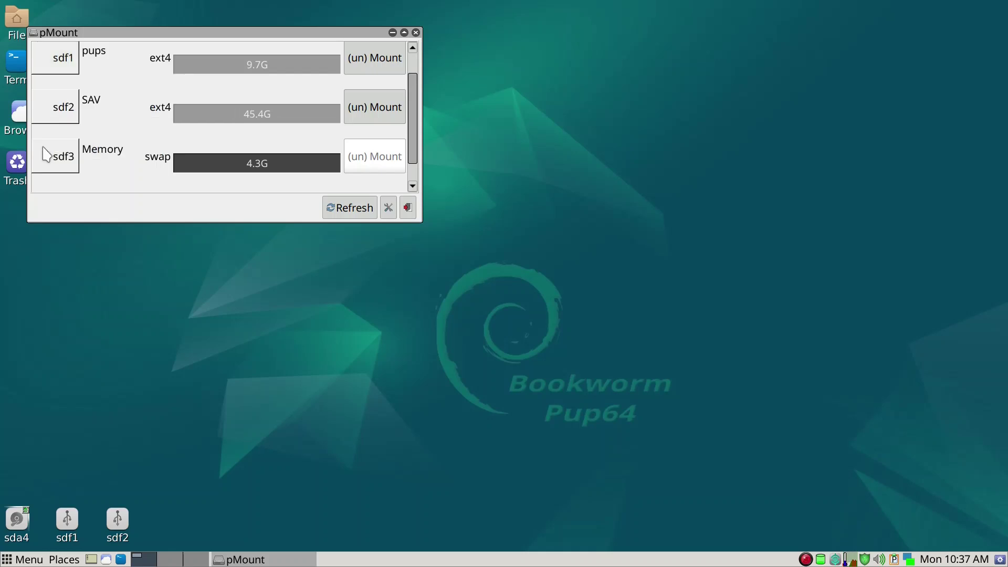
left_click(72, 112)
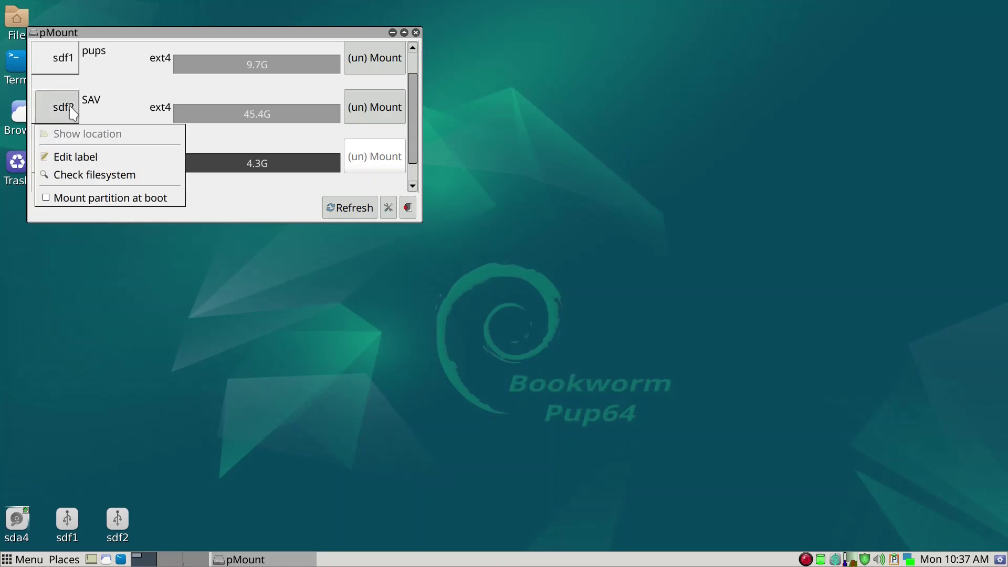
left_click(46, 203)
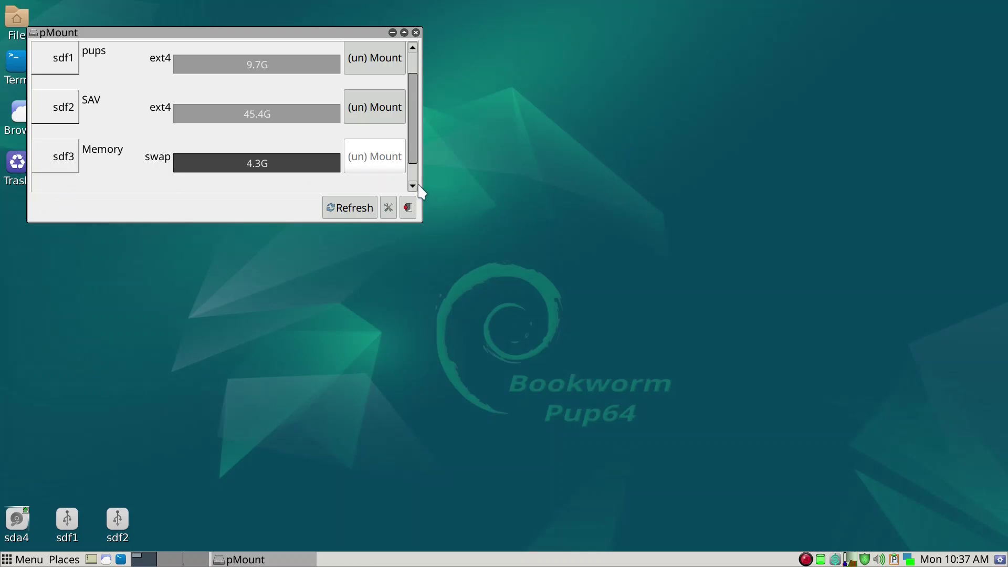
scroll(412, 184, "down", 2)
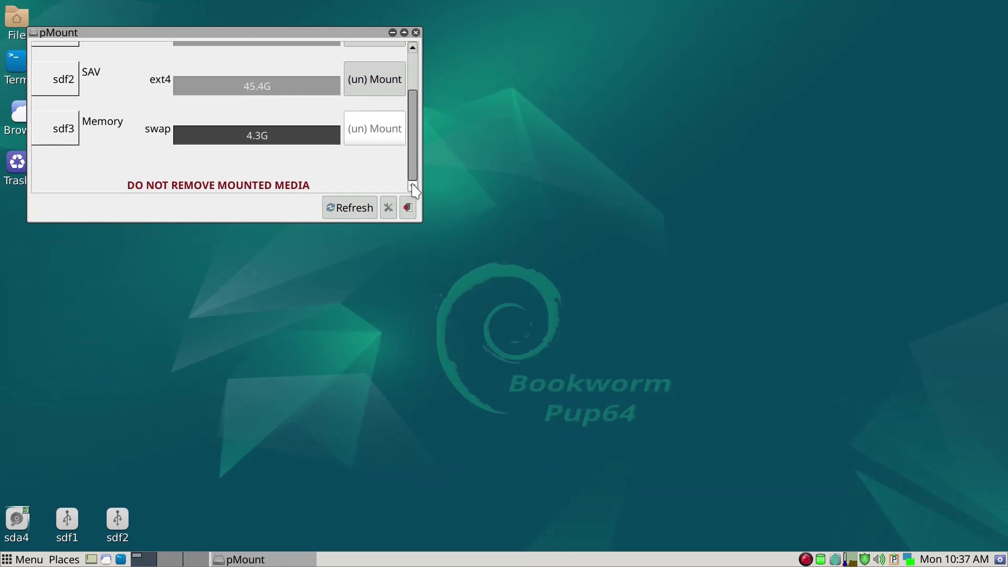
left_click(409, 208)
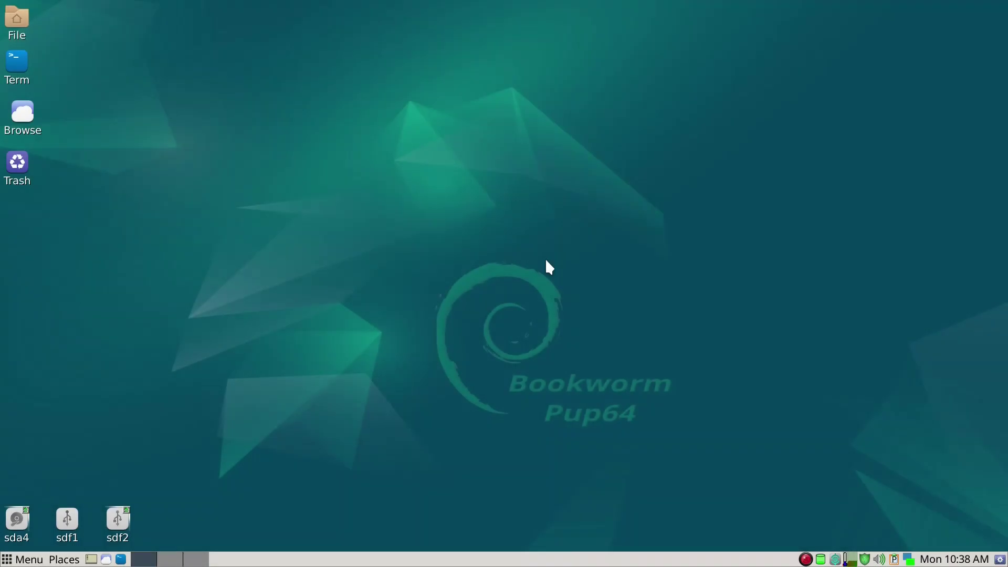
Start a reboot and choose to save the session without encryption in a folder
right_click(545, 258)
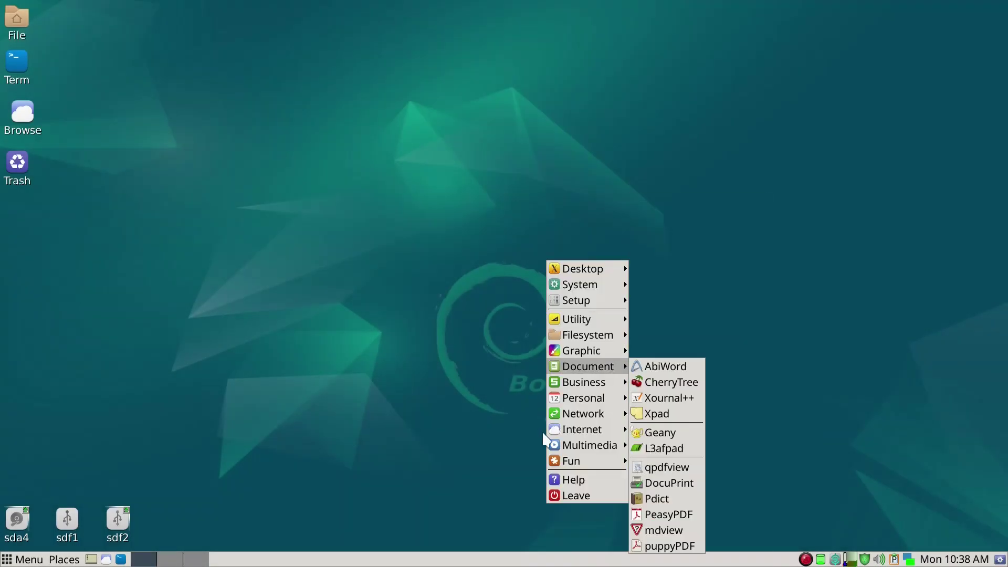
left_click(569, 494)
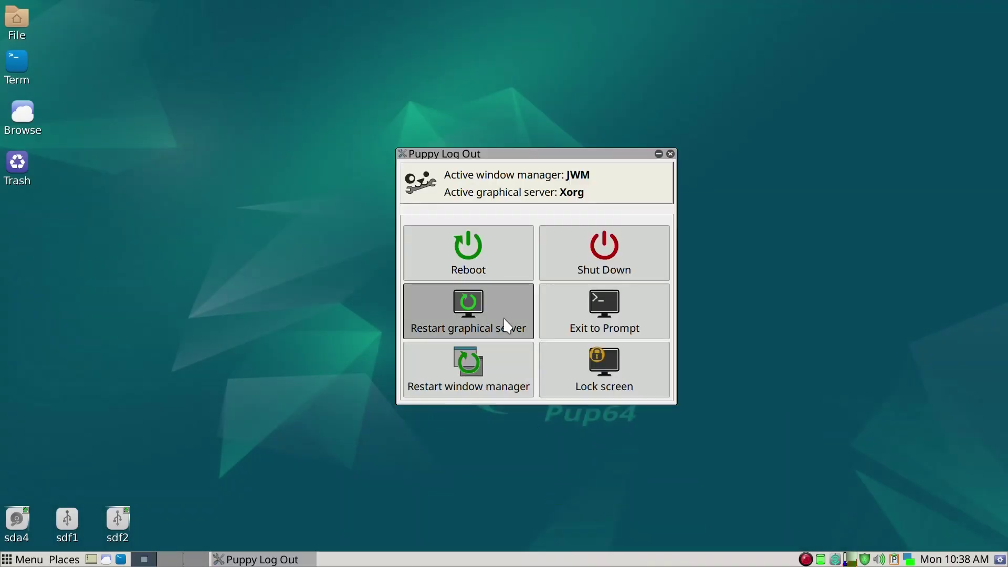
left_click(488, 272)
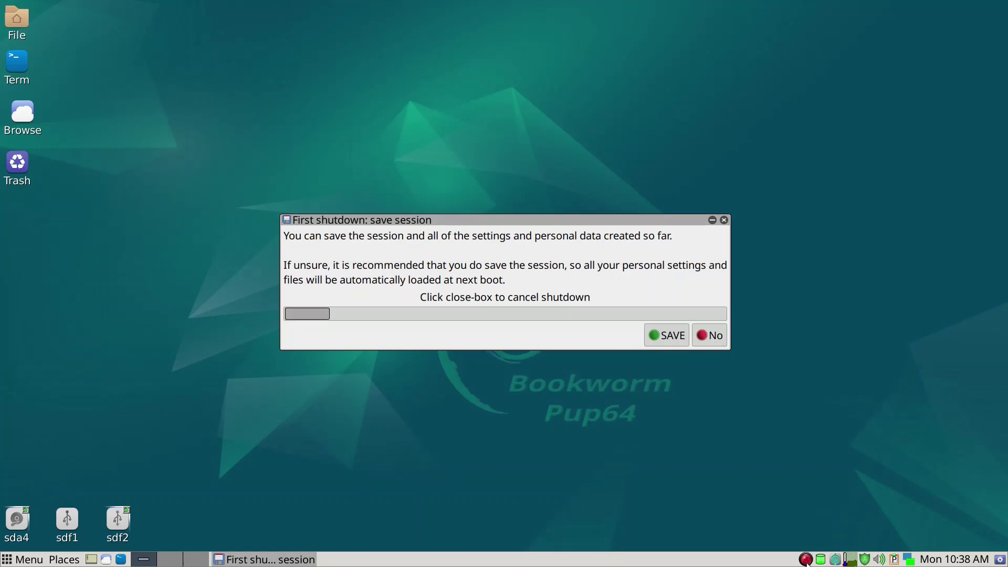
left_click(667, 336)
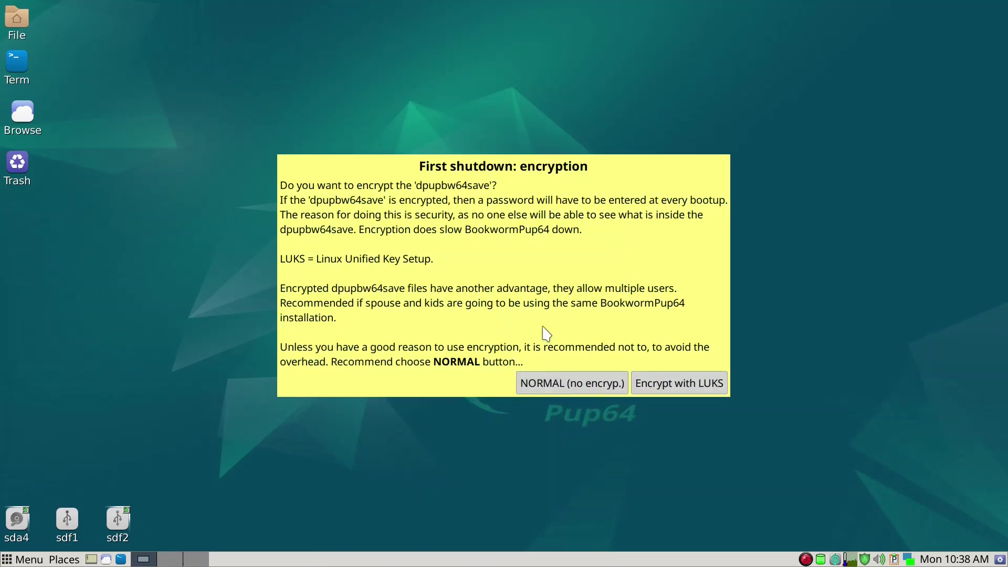
left_click(587, 387)
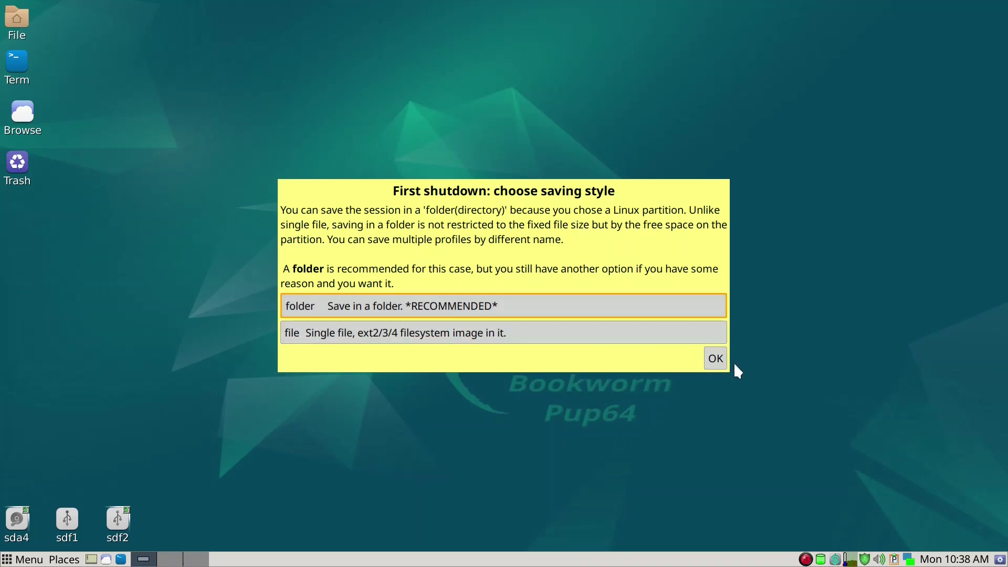
left_click(720, 364)
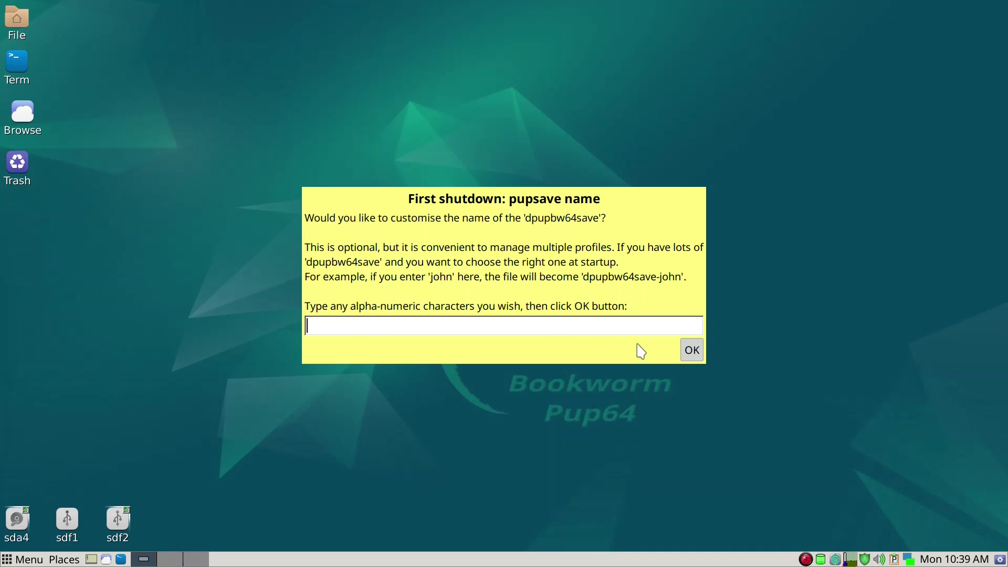
right_click(809, 560)
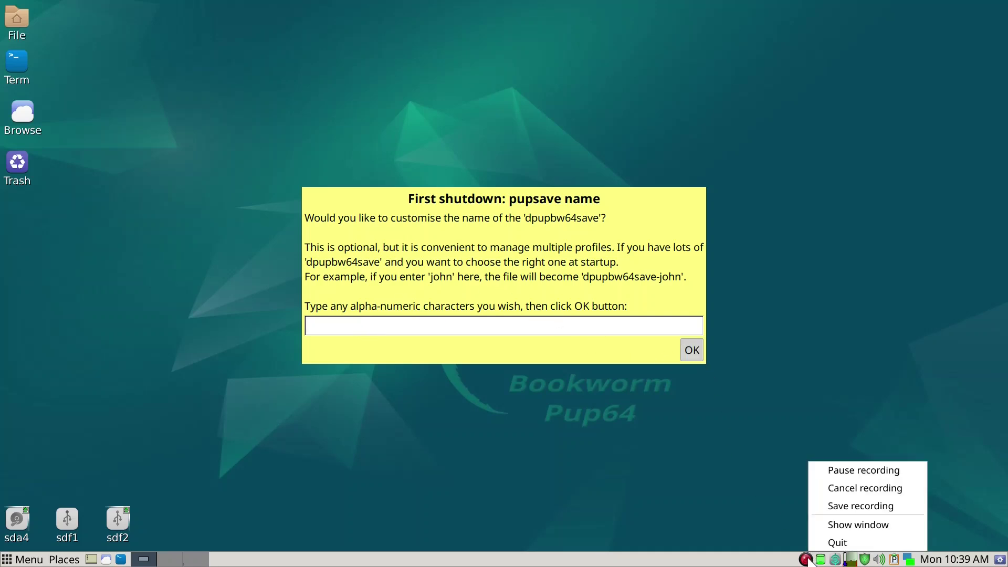
left_click(834, 479)
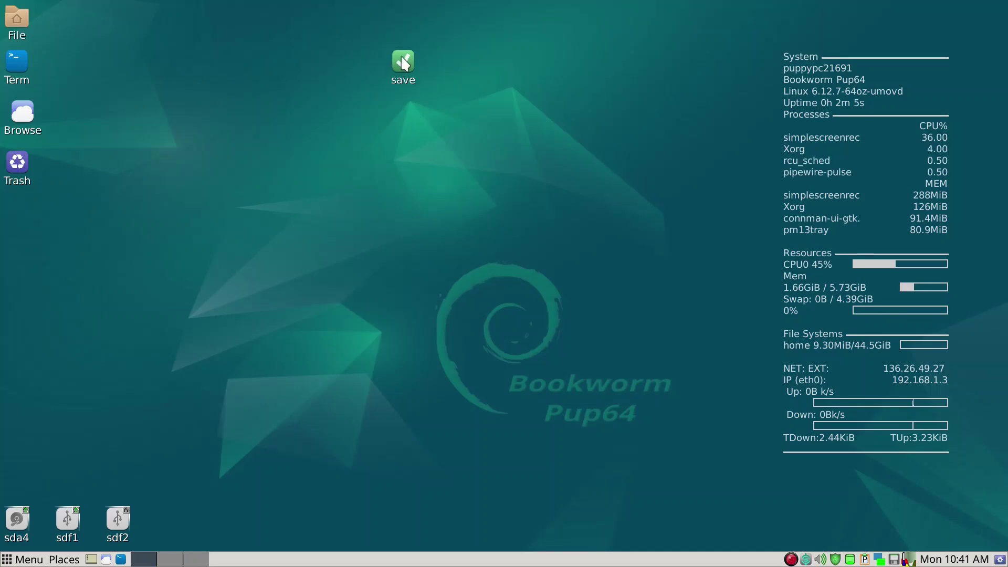
Move the save icon to the upper-right corner of the desktop, clear of the system monitor
left_click_drag(423, 58, 983, 33)
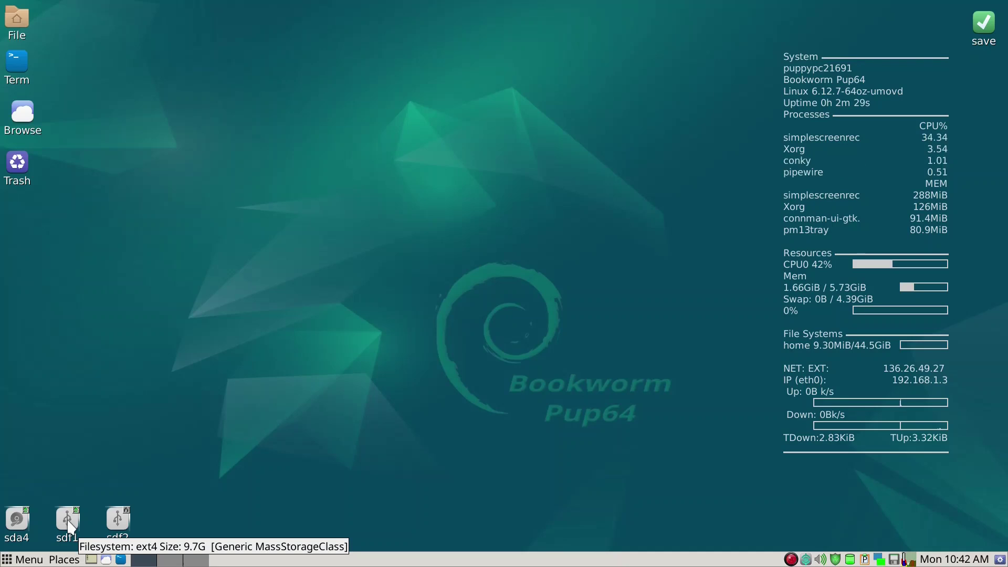
Open the sdf2 partition and look inside its save folder to check for the dpupbw64save folder
left_click(119, 521)
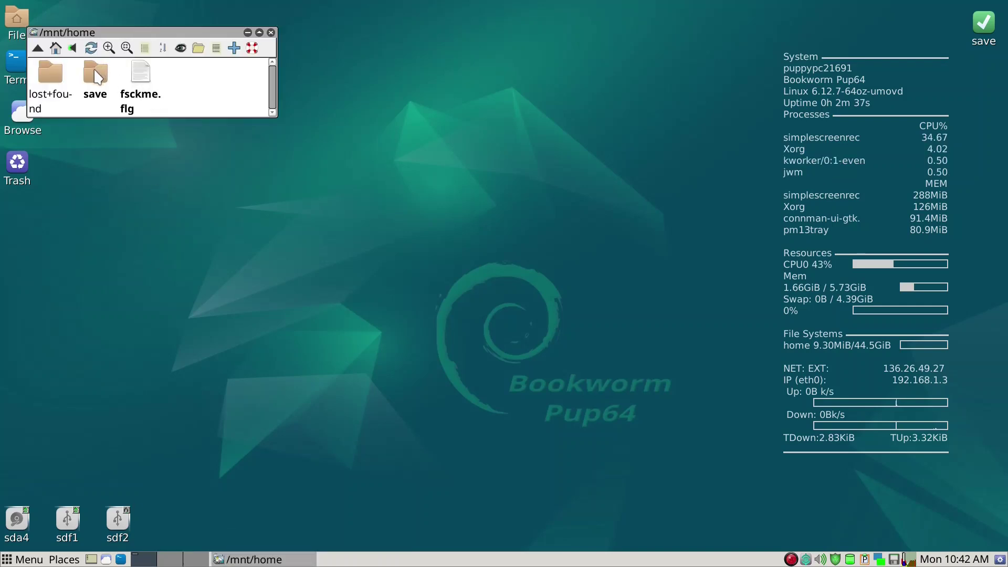
scroll(110, 95, "down", 1)
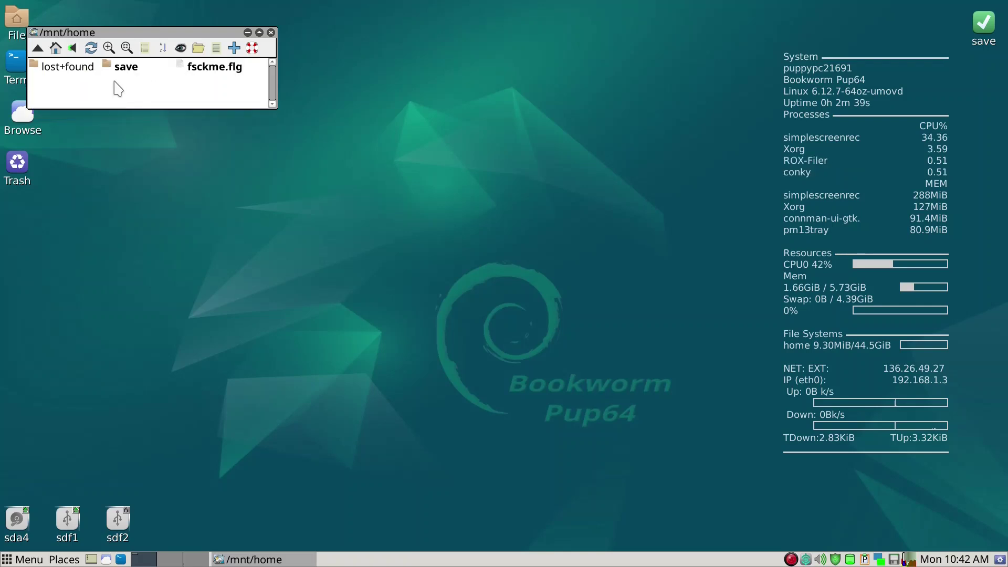
left_click(124, 74)
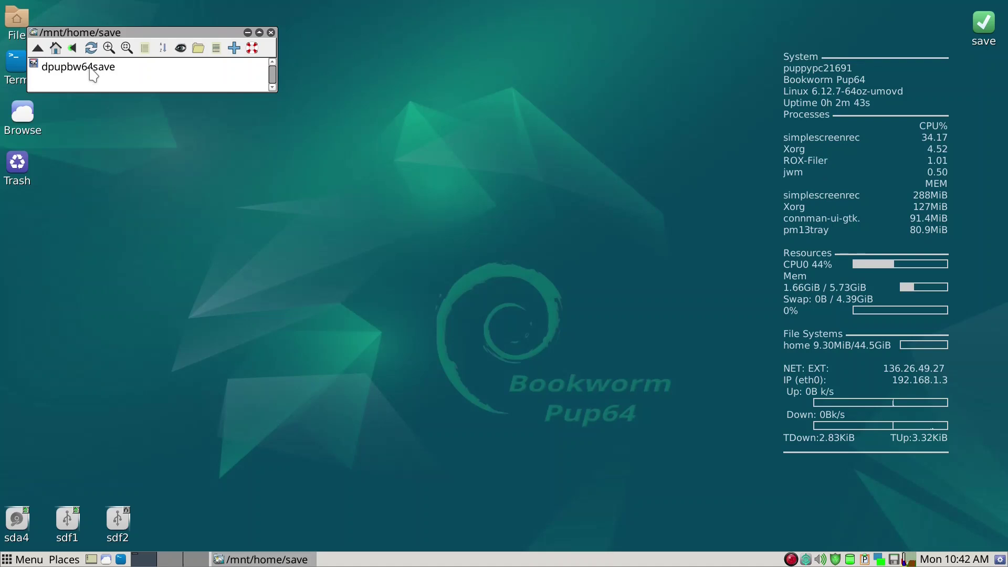
left_click_drag(135, 33, 254, 95)
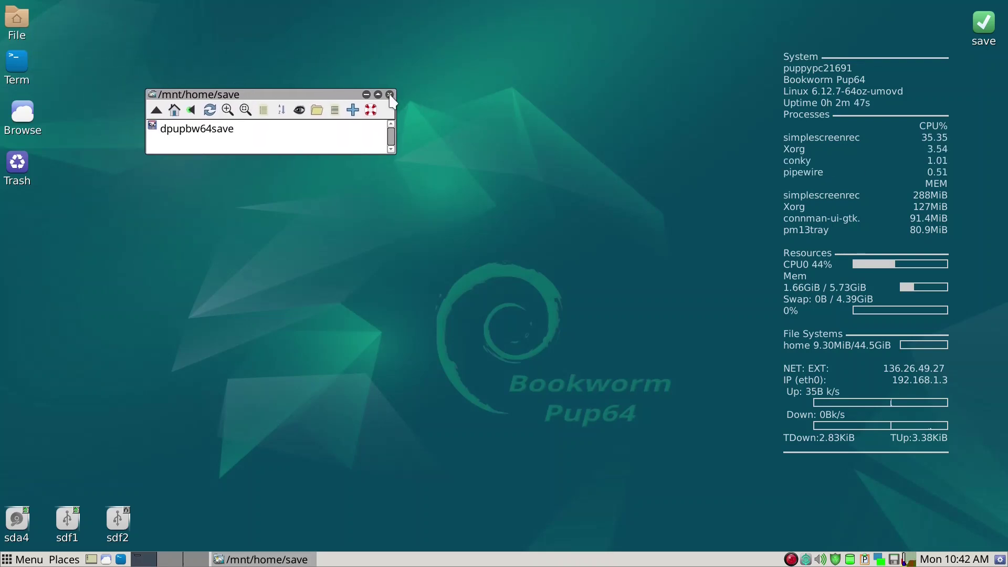